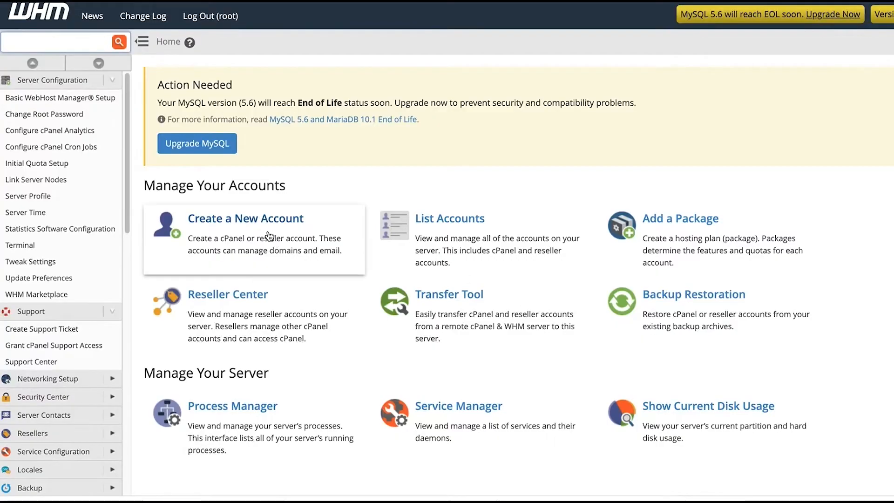
Open the form for creating a new hosting account and go to its Domain field.
click(270, 236)
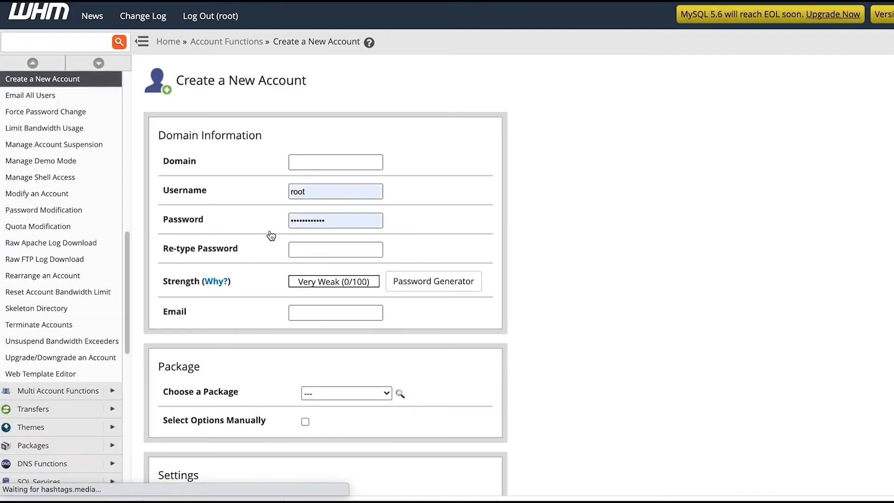
click(298, 158)
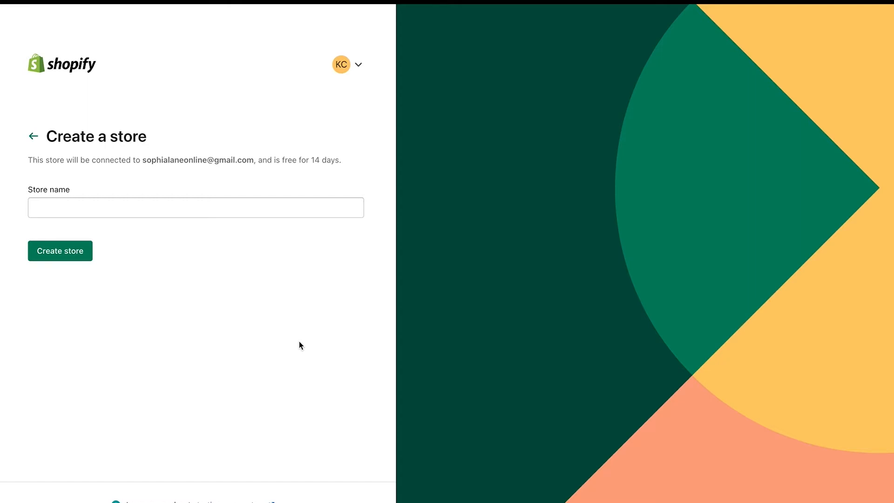
Switch to Shopify's store sign-up and create a store named "Sample Store WebGirl Kaz".
click(124, 213)
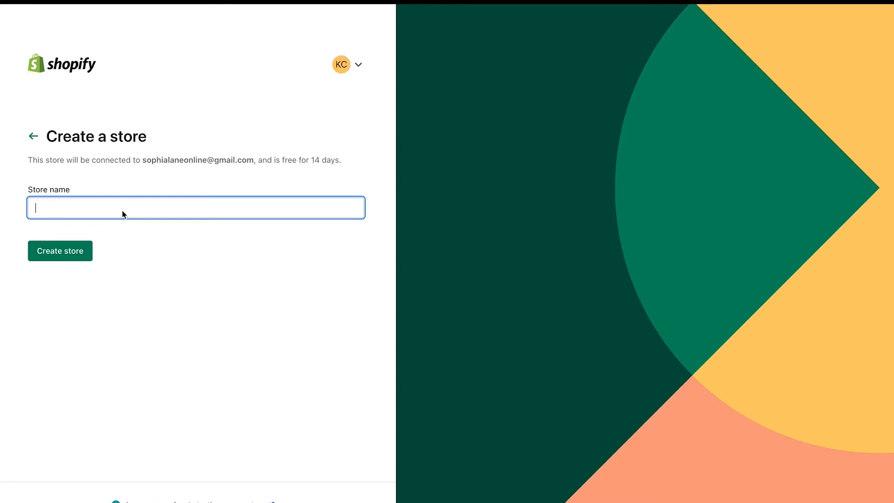
text(Sample Store)
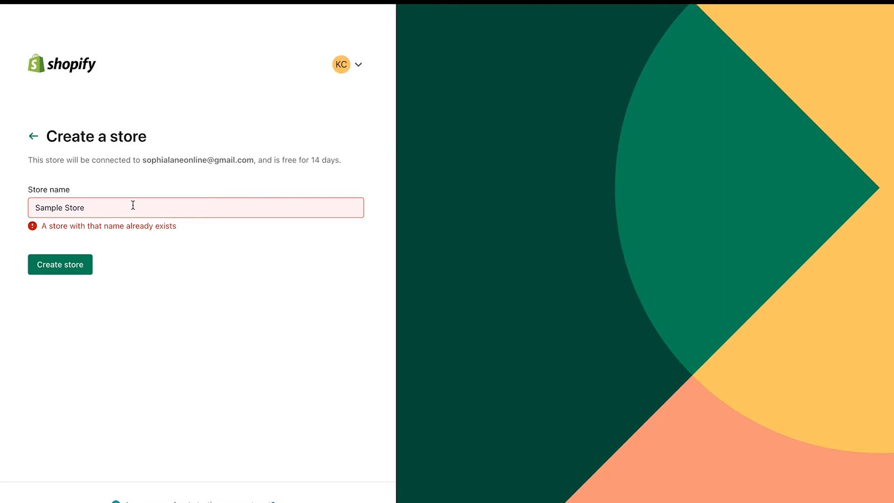
text(WebGirl Kaz)
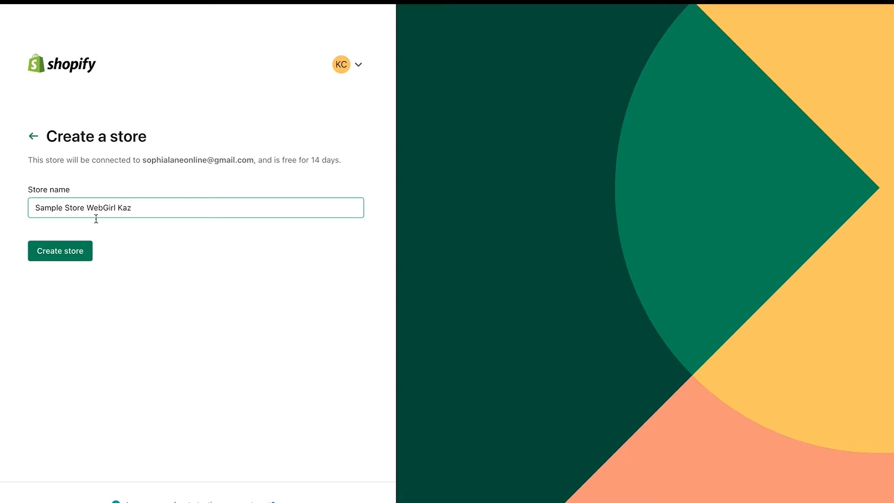
click(88, 252)
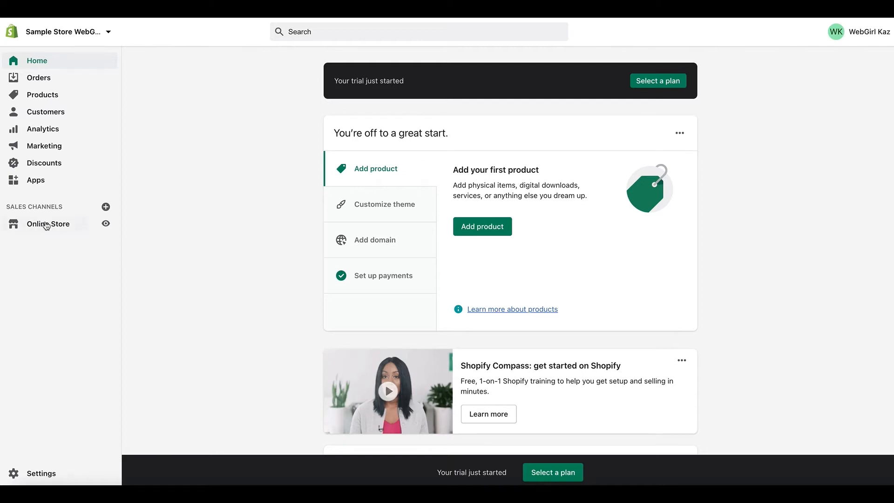
Open a preview of the online store's current Debut theme and examine the sections of its home page.
click(46, 226)
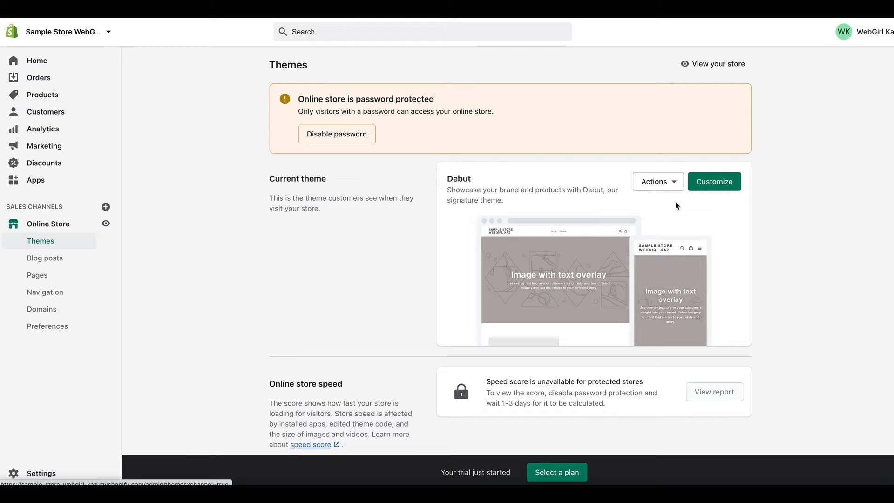
click(670, 183)
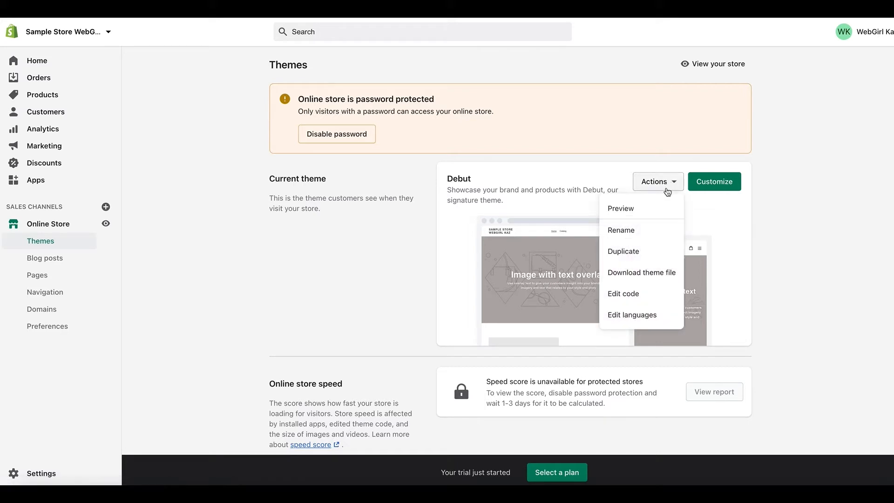
click(650, 215)
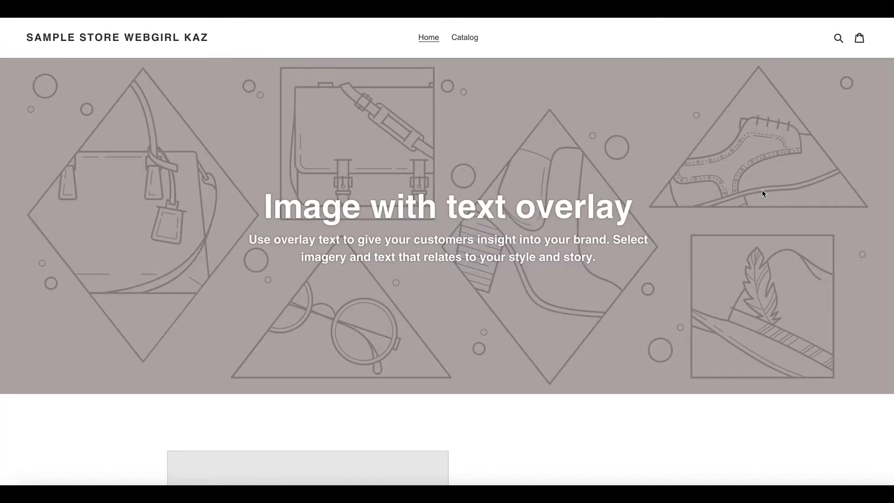
scroll(720, 198, down, 5)
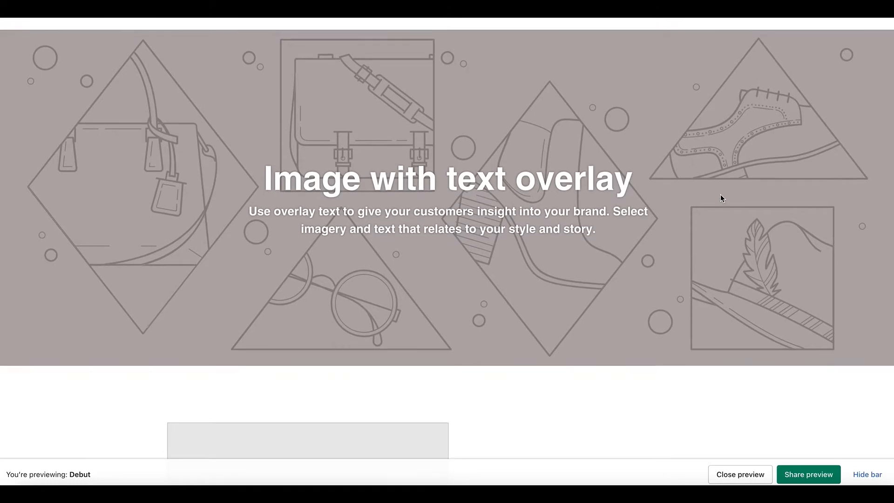
scroll(707, 196, down, 4)
scroll(709, 196, up, 8)
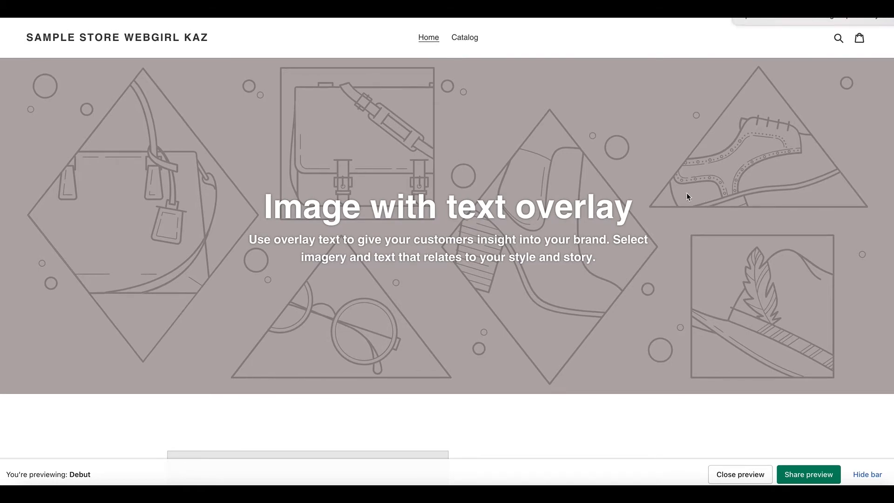
scroll(523, 205, down, 8)
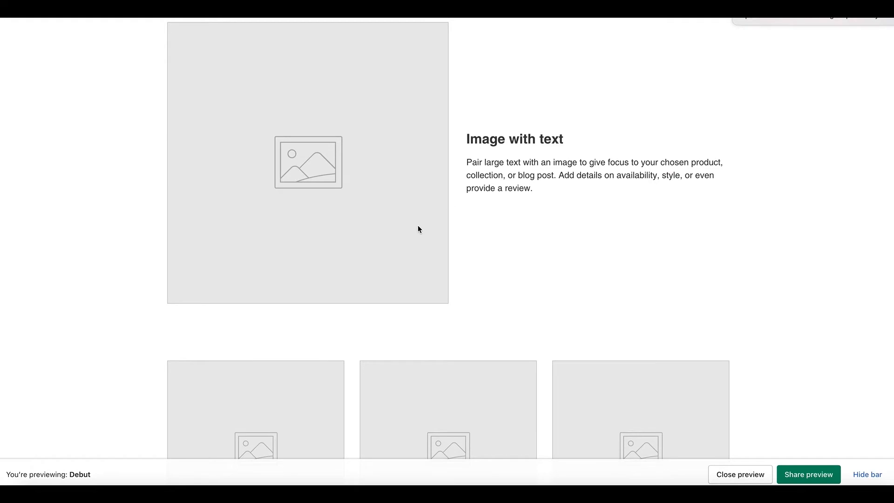
scroll(433, 225, down, 5)
scroll(446, 226, down, 10)
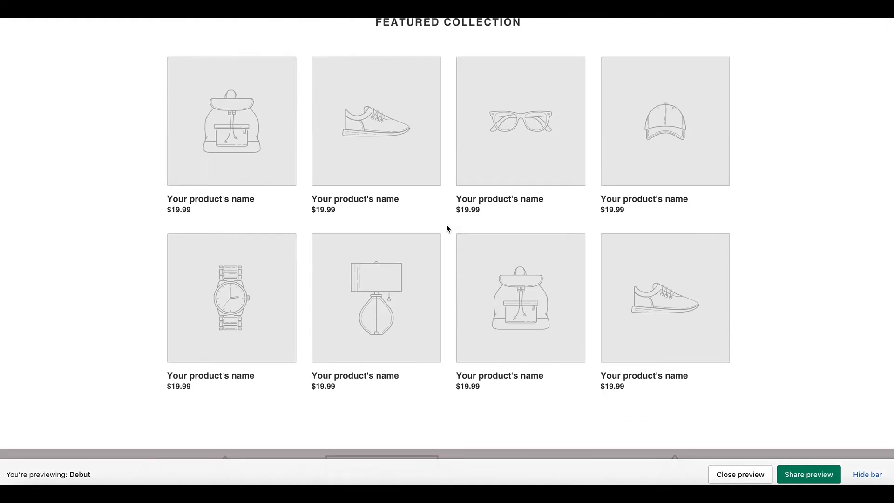
scroll(446, 226, down, 15)
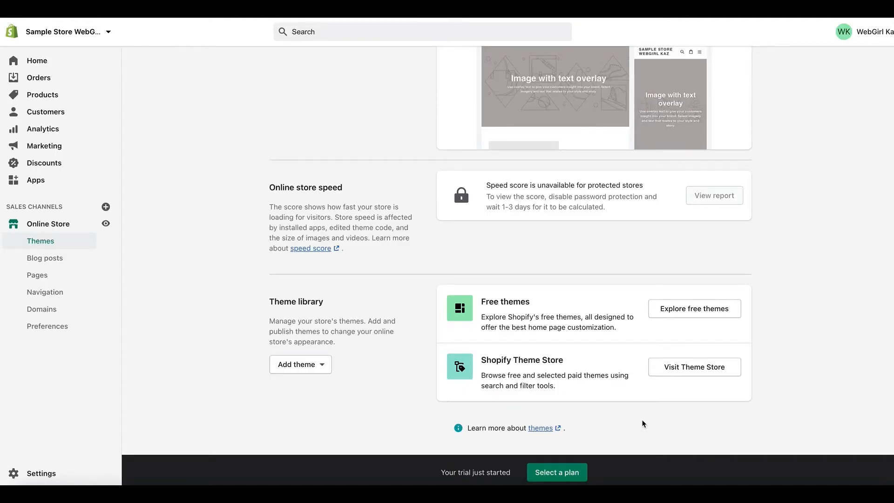
Browse Shopify's free themes and add the Boundless theme to the store's theme library.
scroll(640, 372, up, 5)
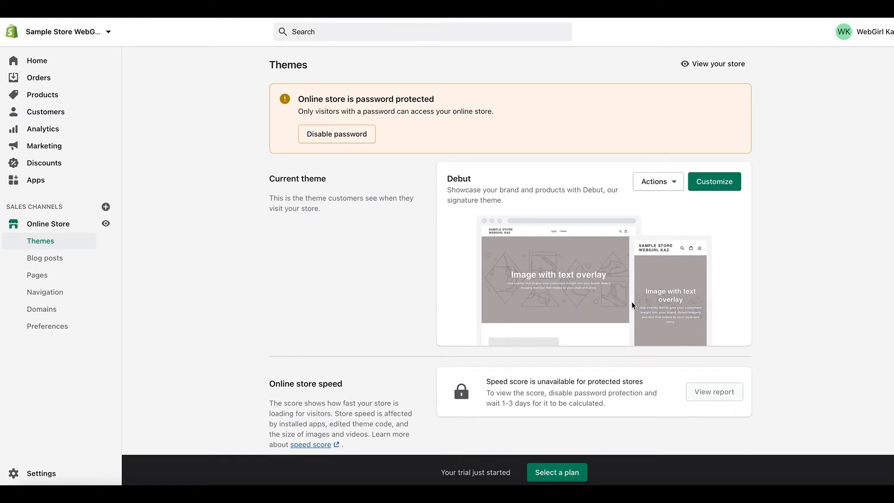
scroll(633, 305, down, 5)
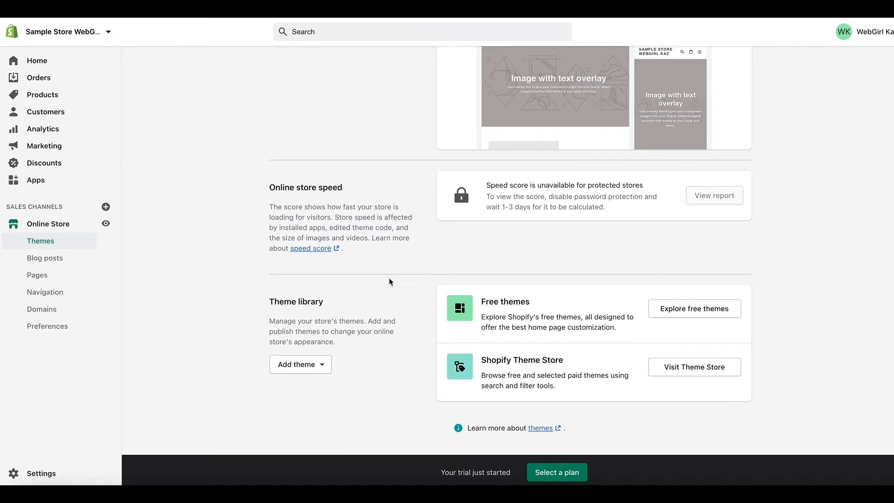
click(695, 311)
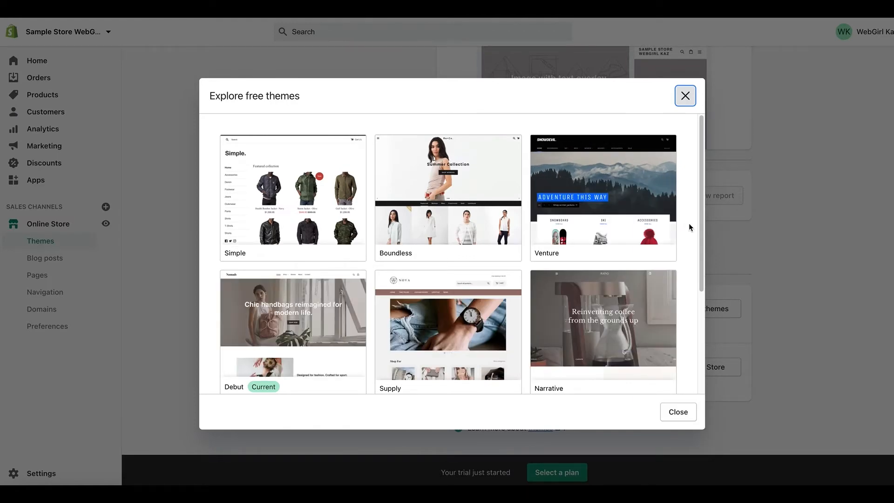
scroll(689, 225, down, 2)
scroll(689, 227, down, 2)
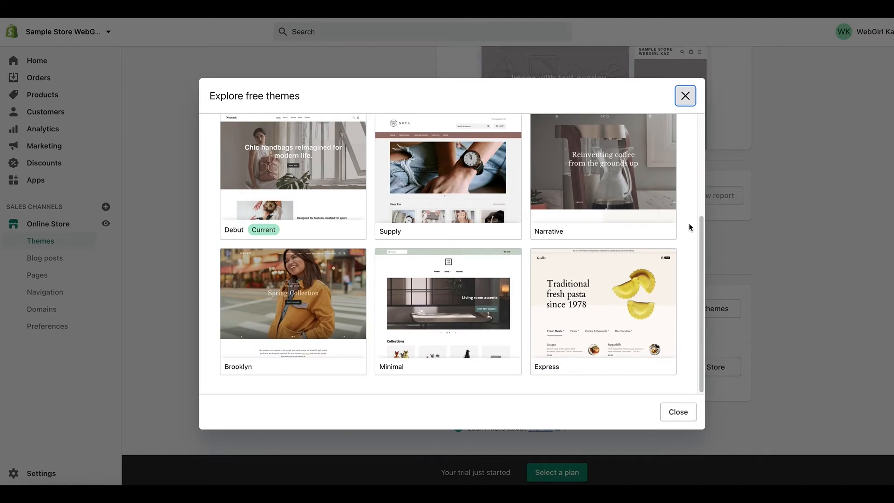
scroll(690, 227, up, 3)
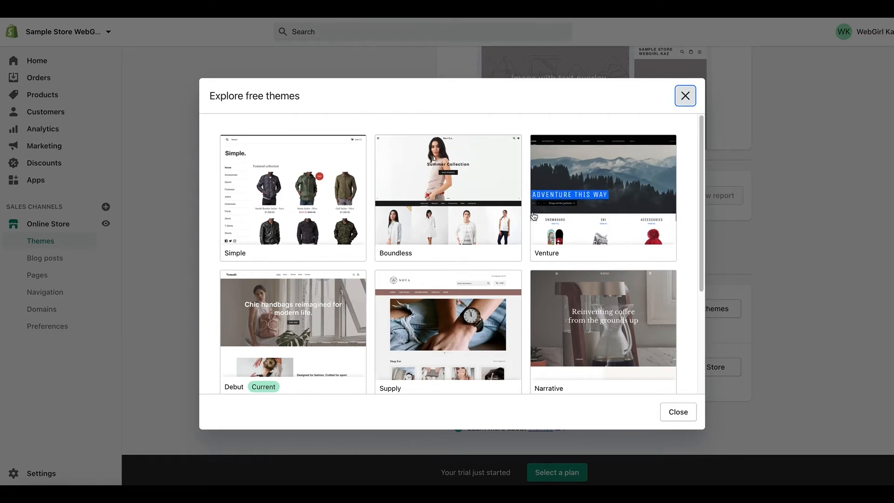
click(451, 191)
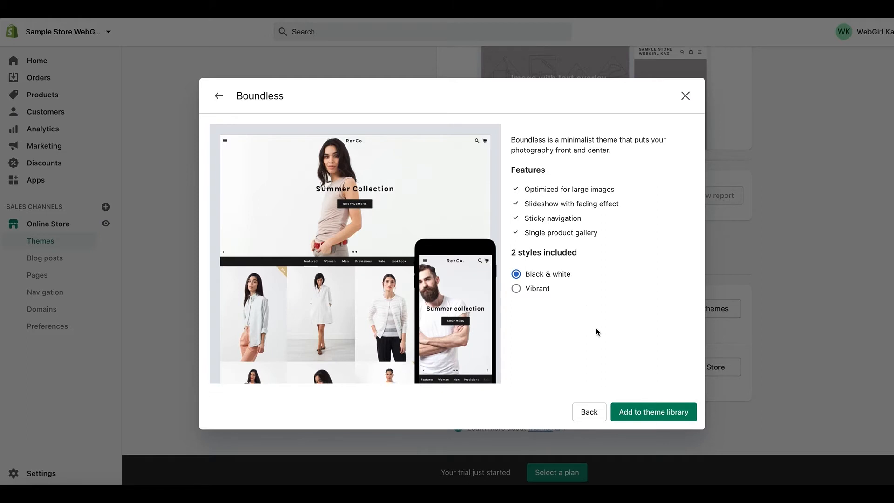
click(653, 411)
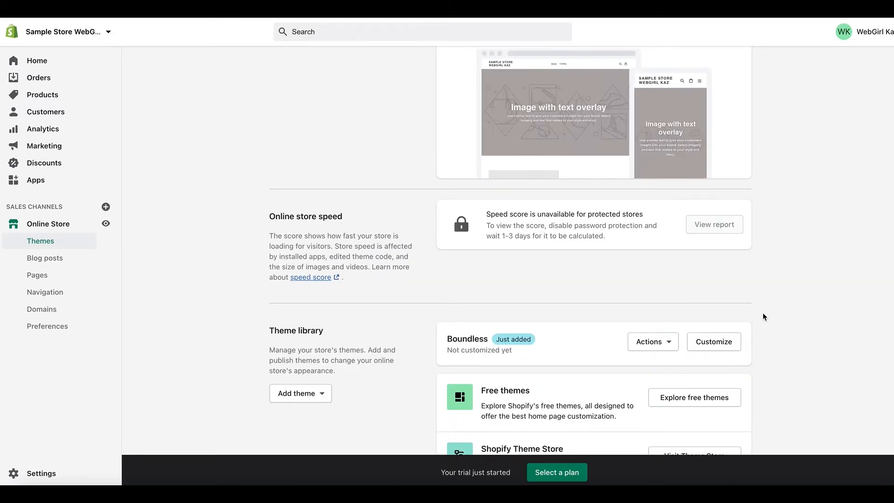
Publish the Boundless theme from the theme library as the store's current theme, replacing Debut.
scroll(759, 289, up, 5)
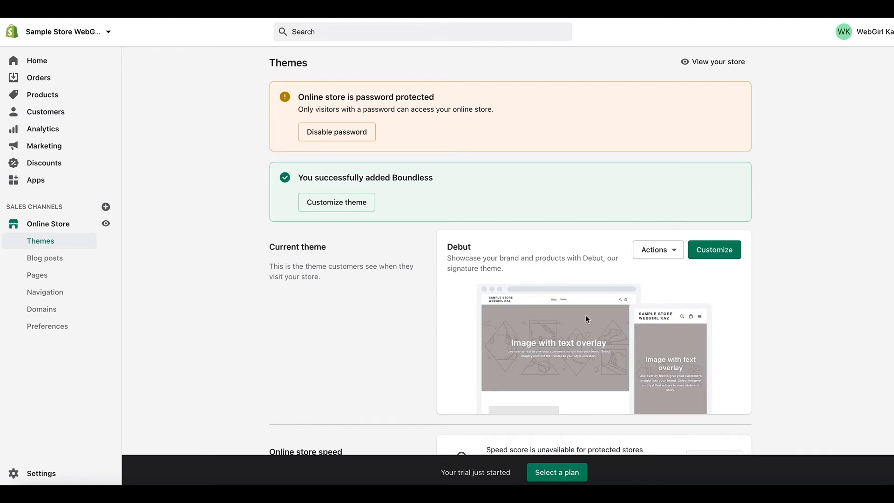
scroll(585, 315, down, 7)
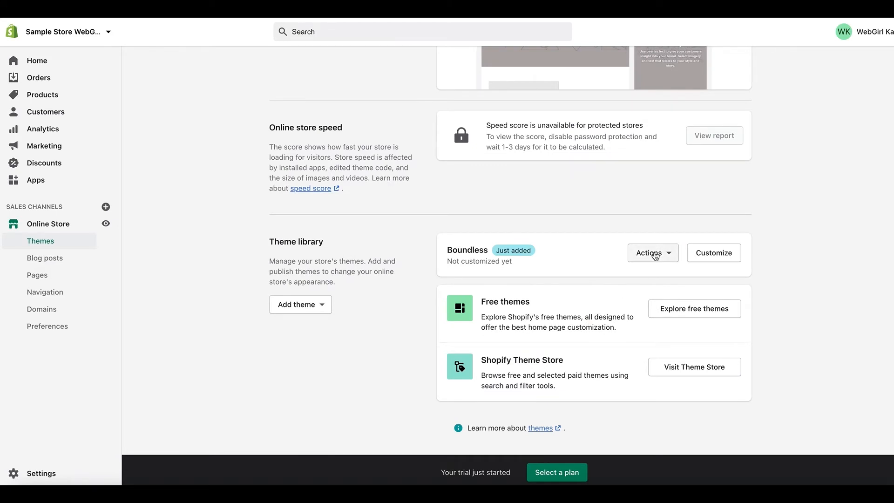
click(655, 256)
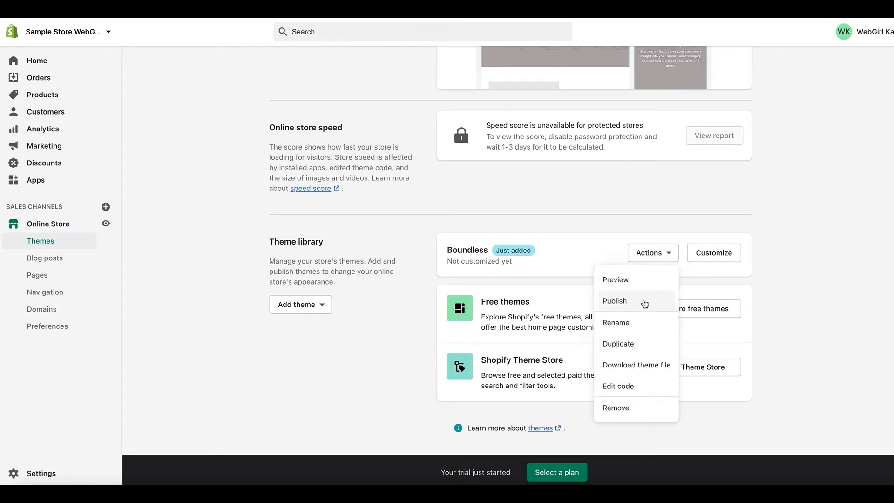
click(644, 302)
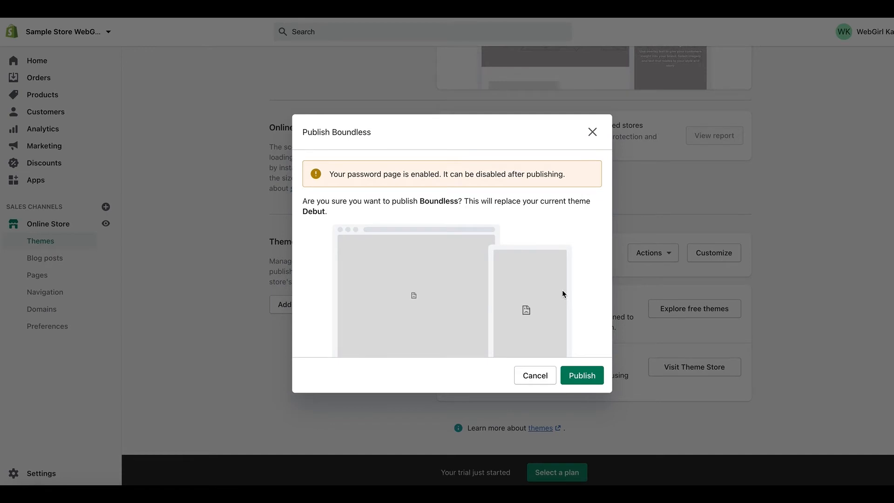
click(596, 370)
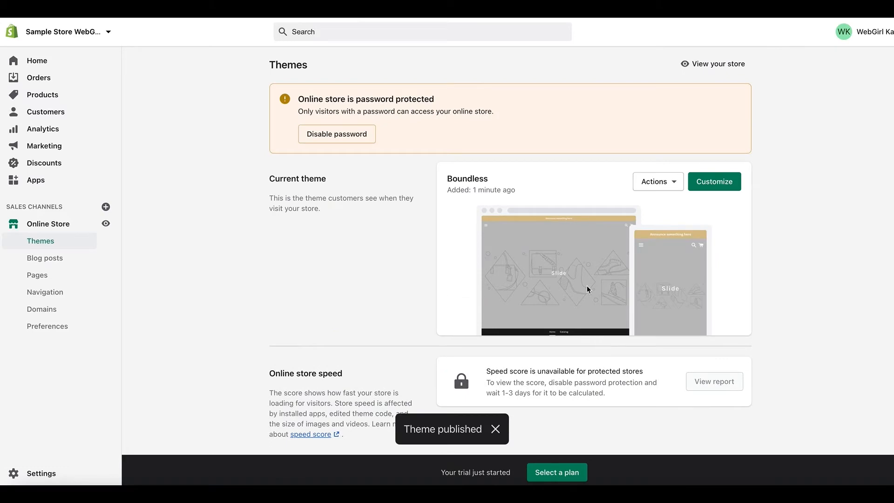
Visit the Shopify Theme Store and examine the trending, recommended, and fun and lively themes with their prices.
scroll(616, 261, down, 5)
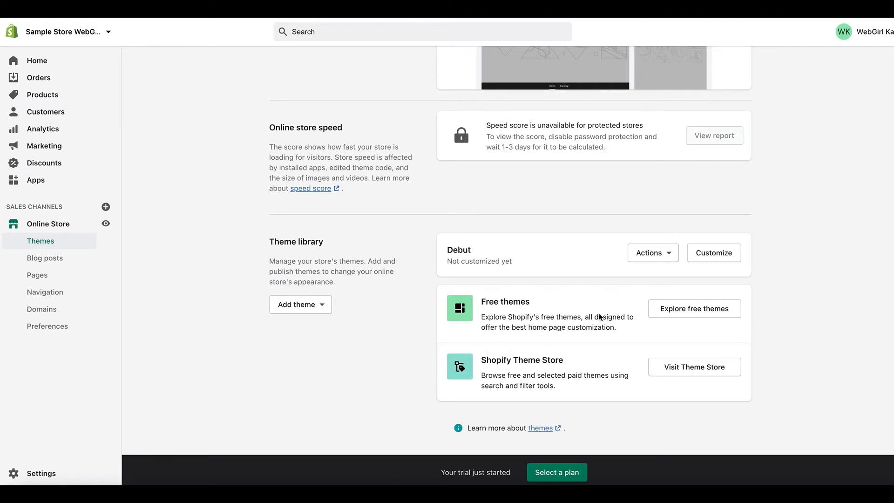
click(712, 367)
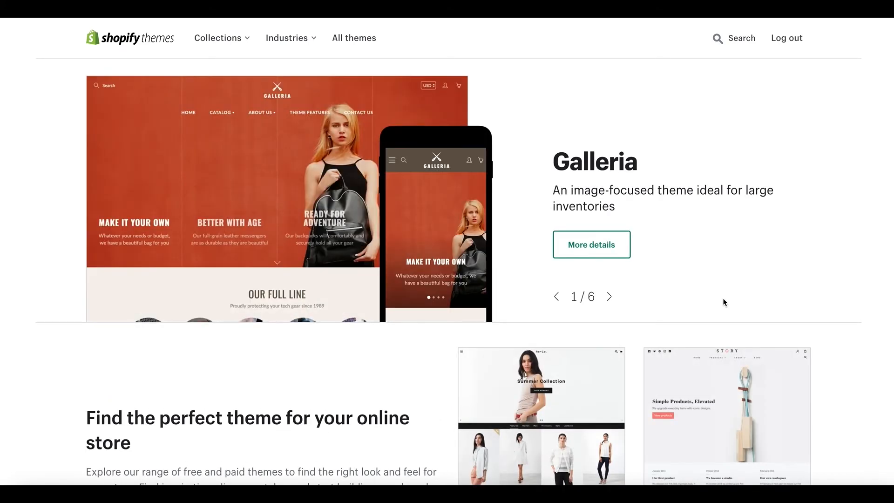
scroll(722, 301, down, 6)
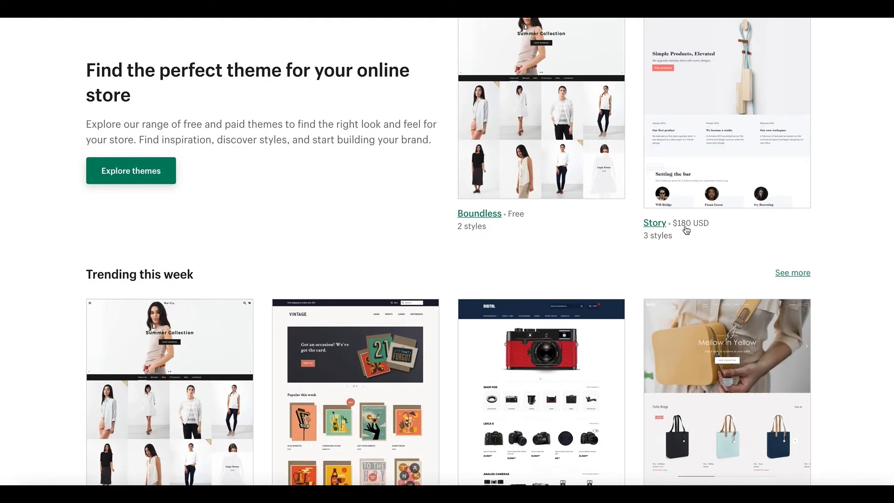
scroll(682, 258, down, 4)
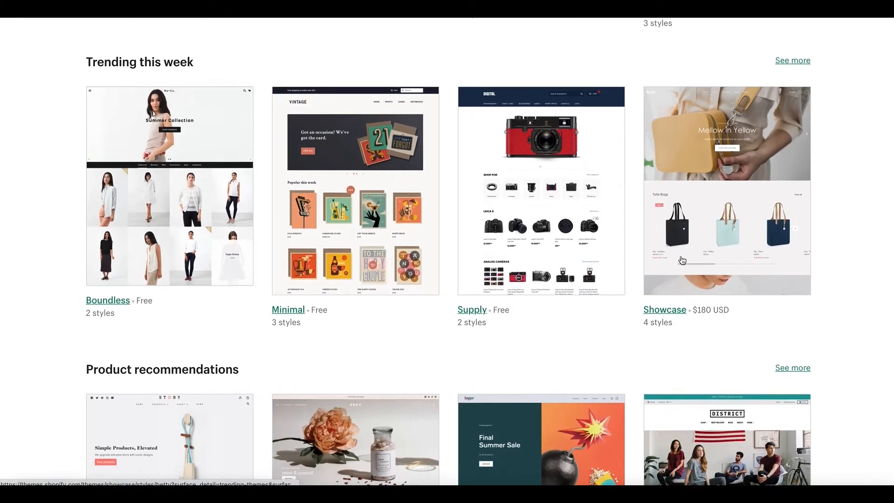
scroll(682, 258, down, 2)
scroll(619, 265, down, 5)
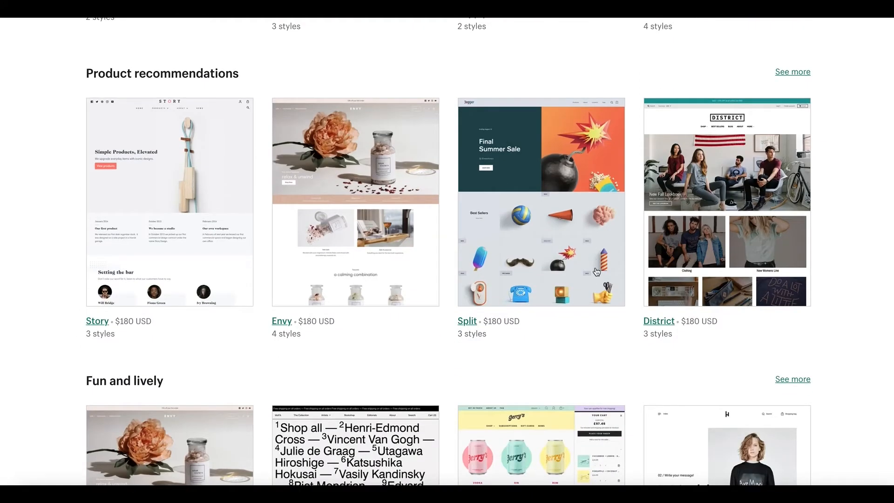
scroll(596, 270, down, 4)
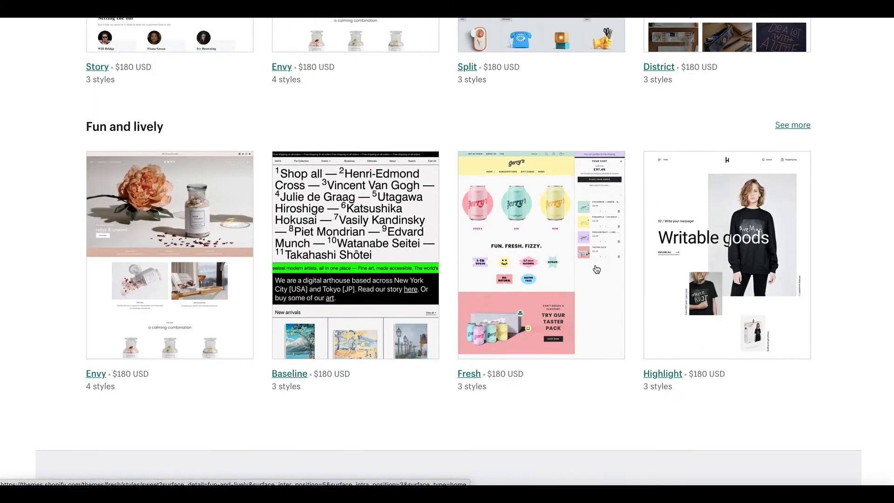
scroll(596, 269, down, 1)
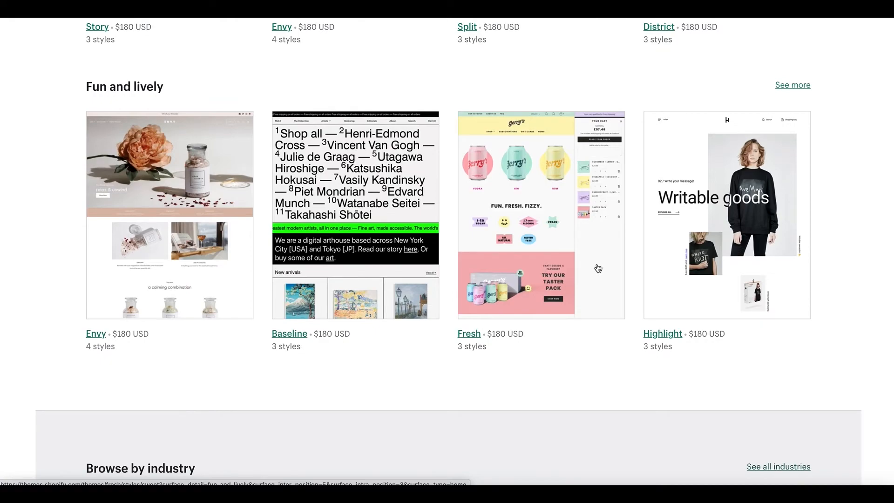
scroll(596, 267, down, 8)
scroll(595, 266, up, 15)
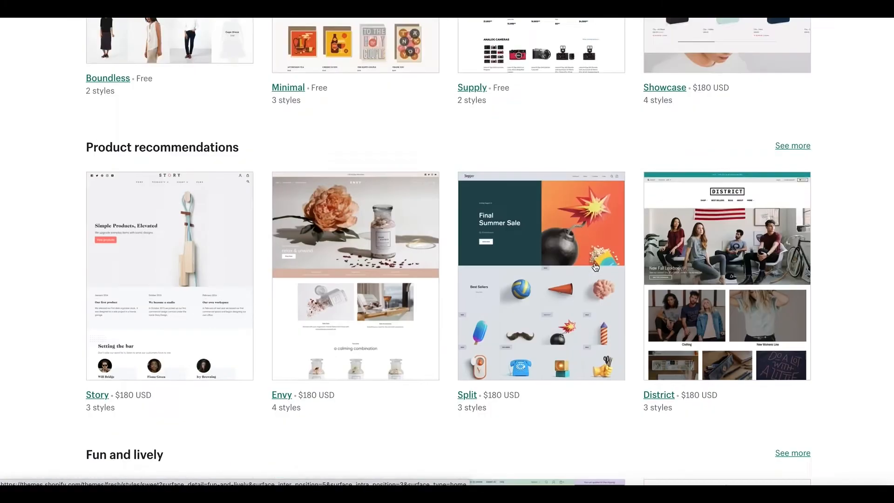
scroll(594, 264, up, 12)
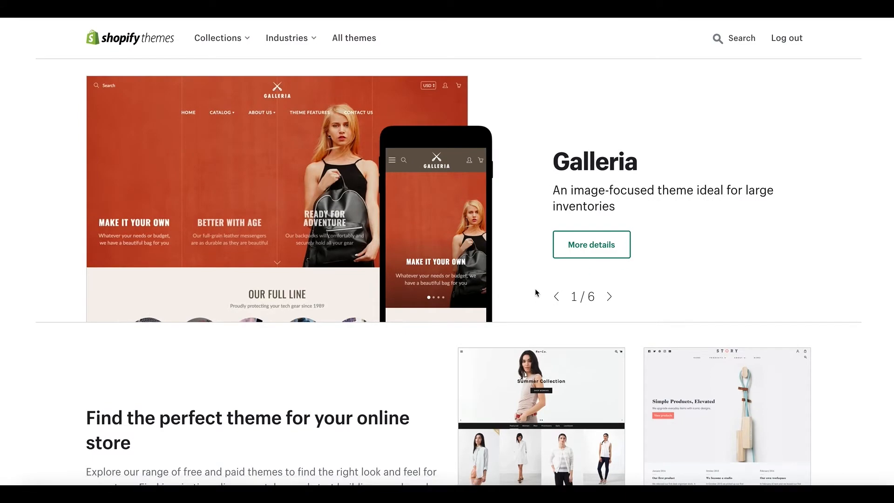
Open the demo of the free Boundless theme from the Theme Store and examine its home page from slideshow to footer.
scroll(534, 290, down, 5)
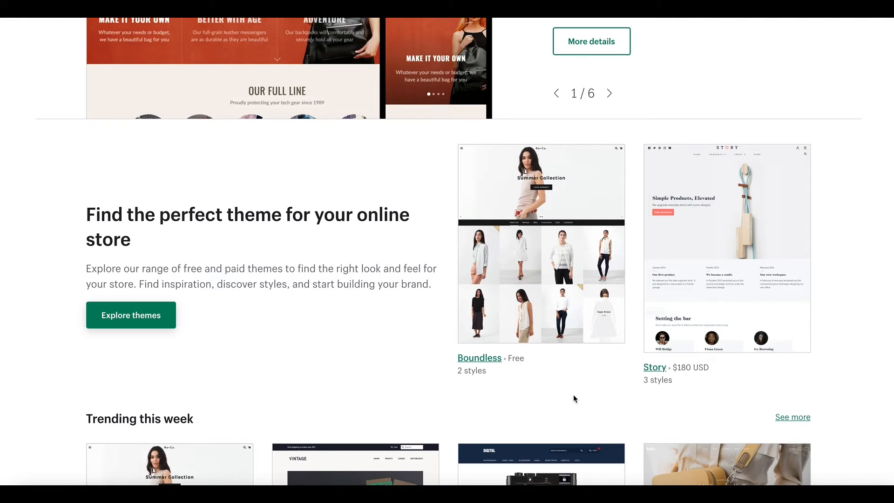
click(530, 234)
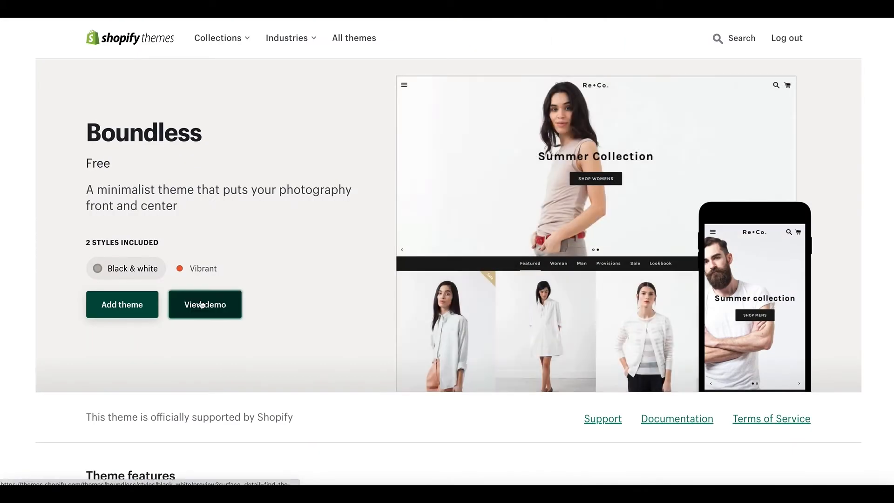
click(203, 303)
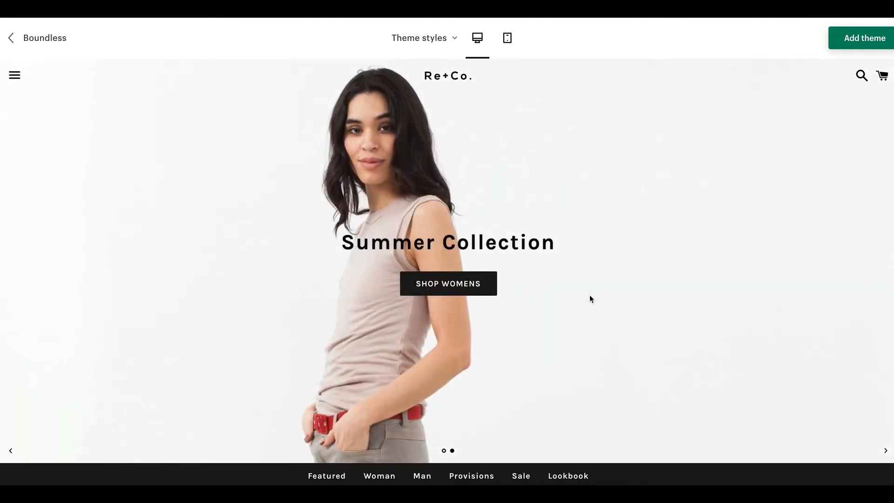
scroll(593, 292, down, 7)
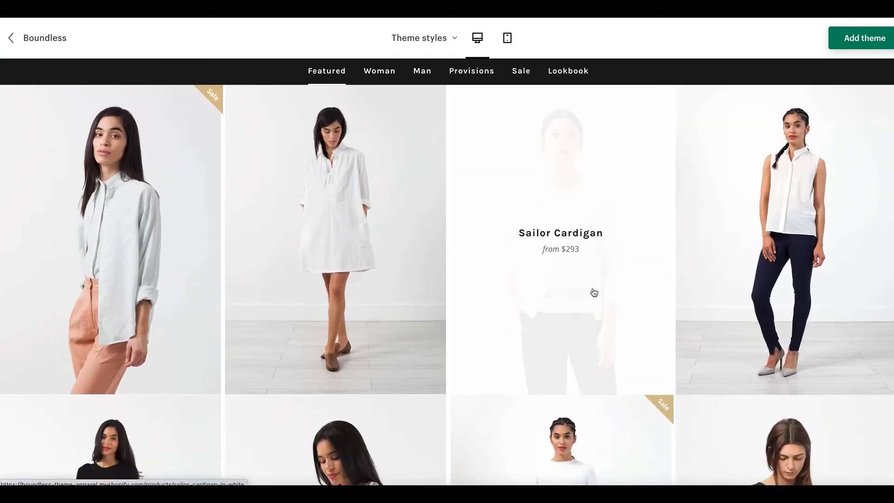
scroll(594, 292, down, 7)
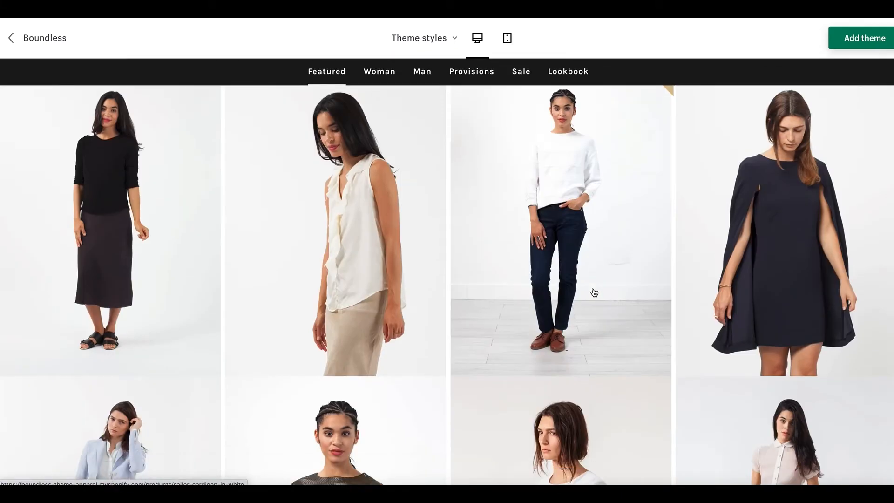
scroll(594, 292, down, 6)
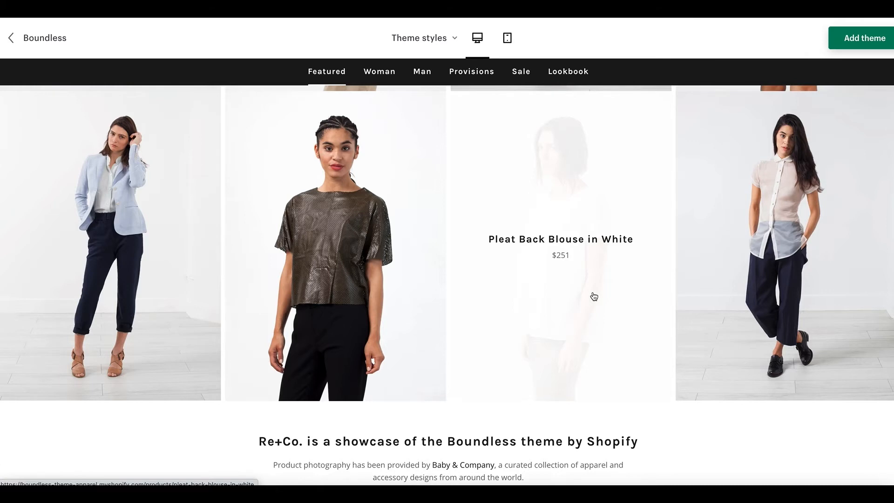
scroll(594, 297, up, 10)
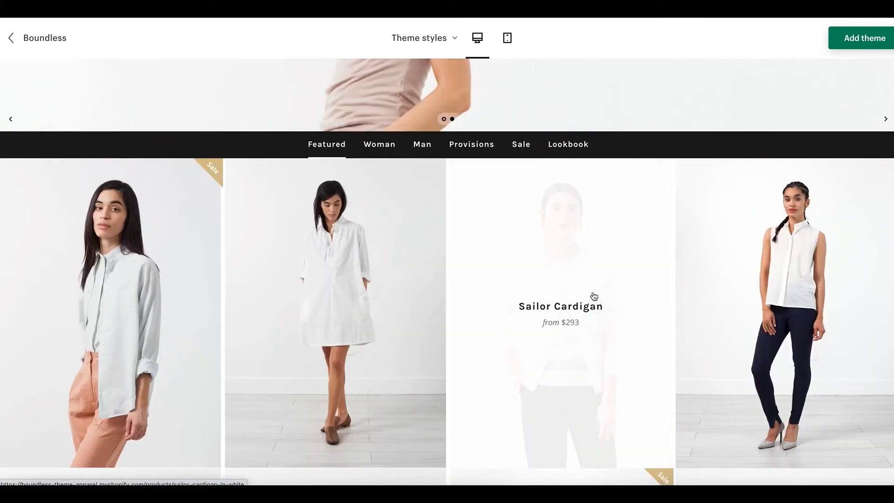
scroll(594, 291, up, 6)
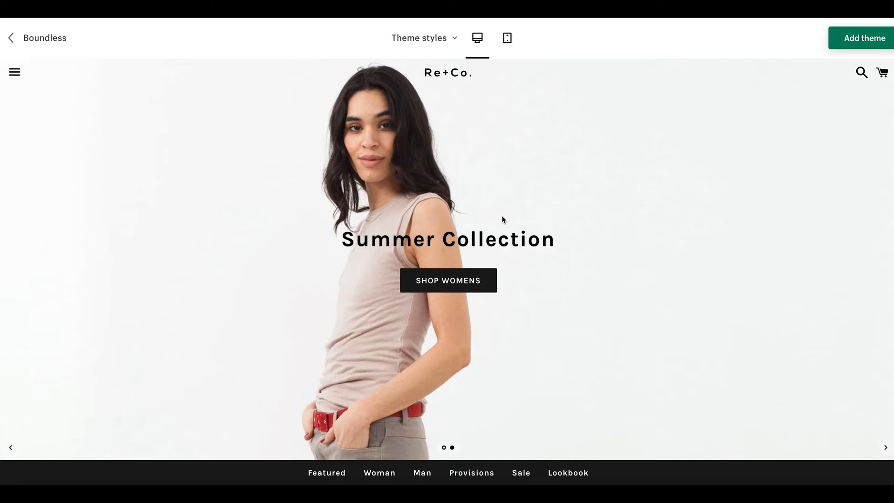
scroll(404, 247, down, 10)
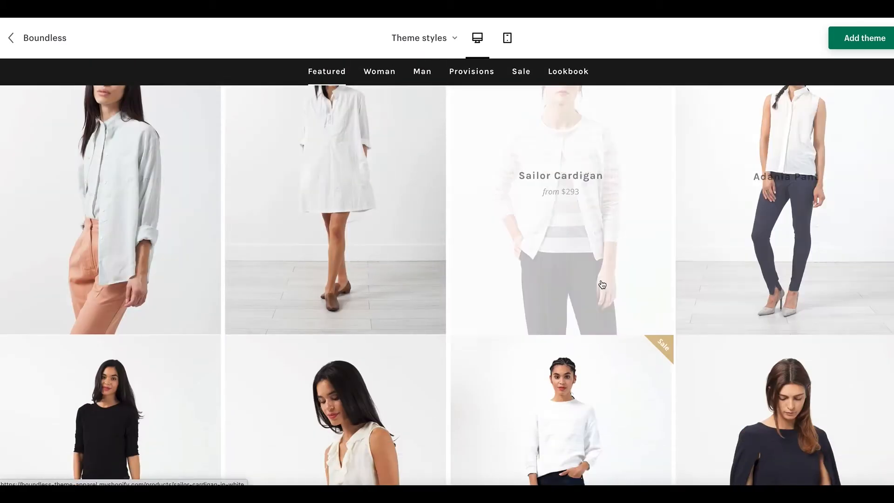
scroll(602, 285, down, 15)
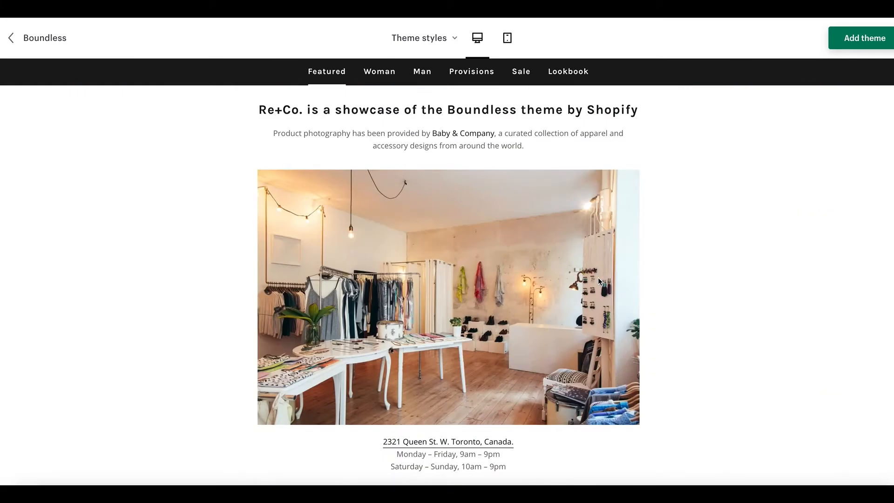
scroll(377, 247, down, 4)
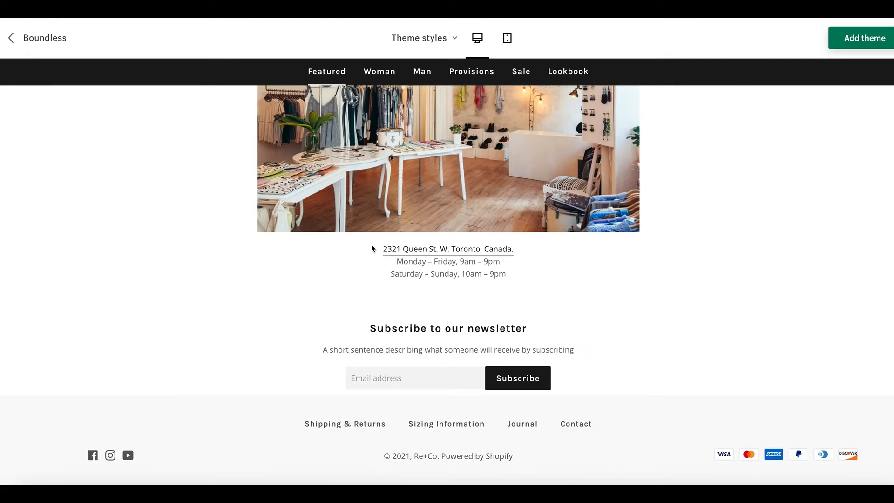
scroll(386, 197, up, 7)
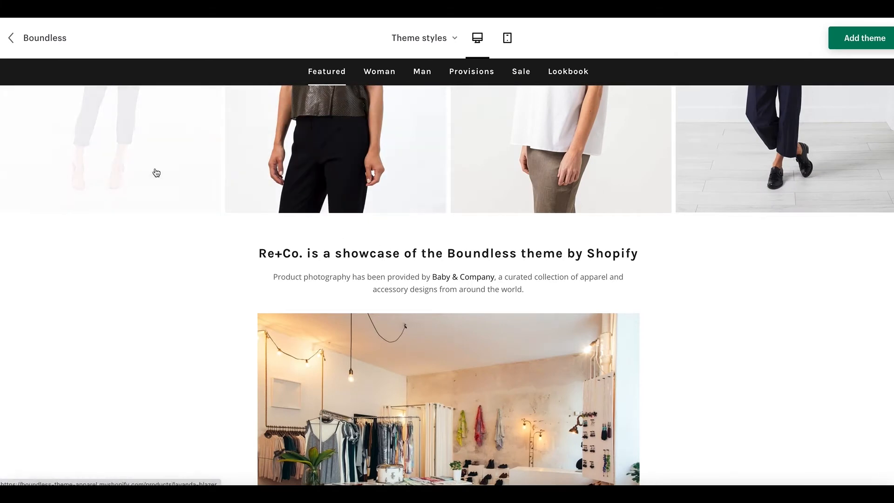
Leave the Boundless demo, review the theme's feature list on its details page, and return to the Theme Store home page.
click(10, 41)
scroll(253, 241, down, 8)
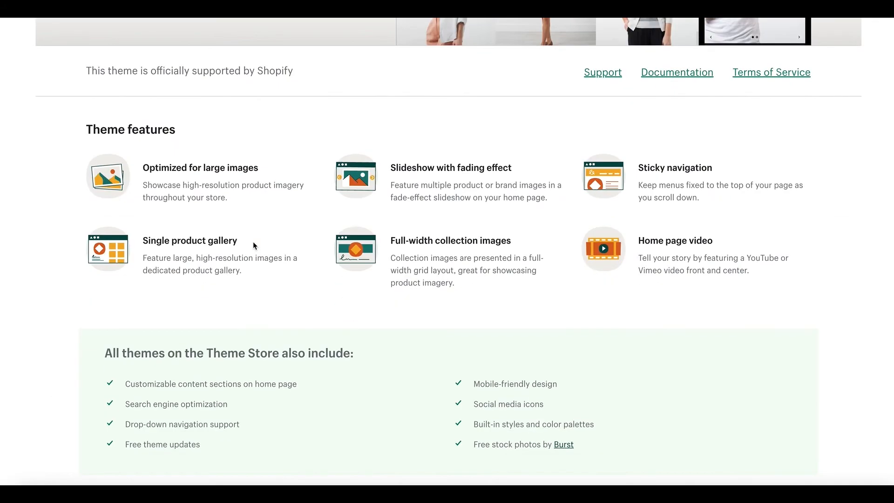
scroll(252, 241, up, 8)
scroll(9, 52, up, 1)
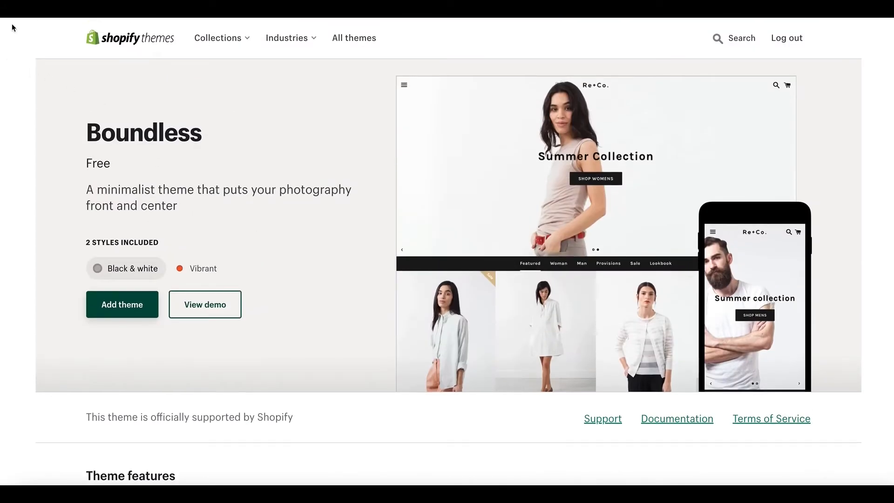
key(alt+Left)
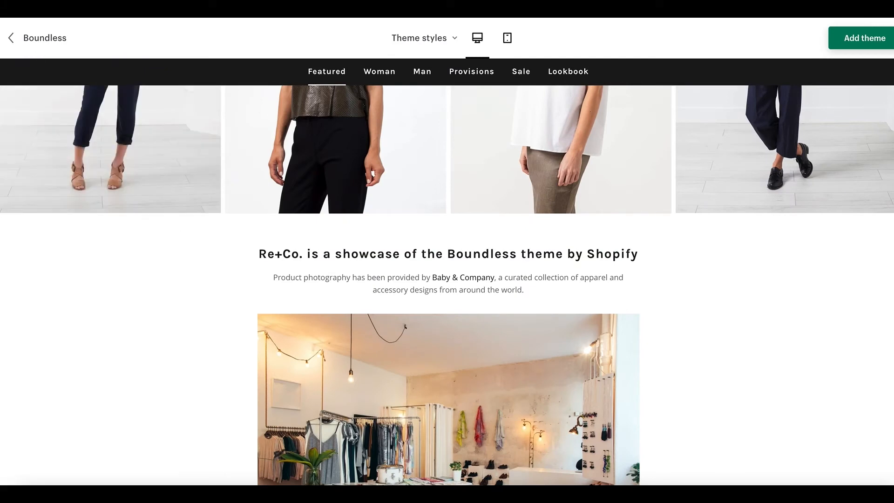
key(alt+Left)
scroll(192, 235, down, 4)
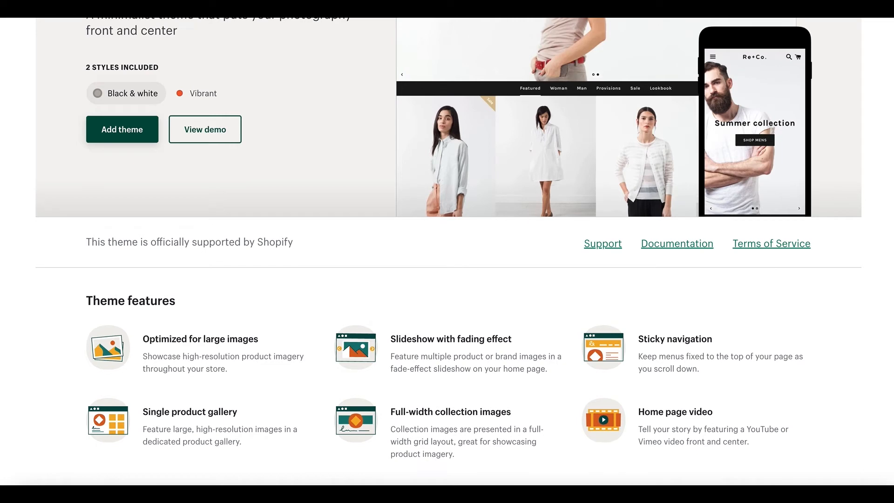
key(alt+Left)
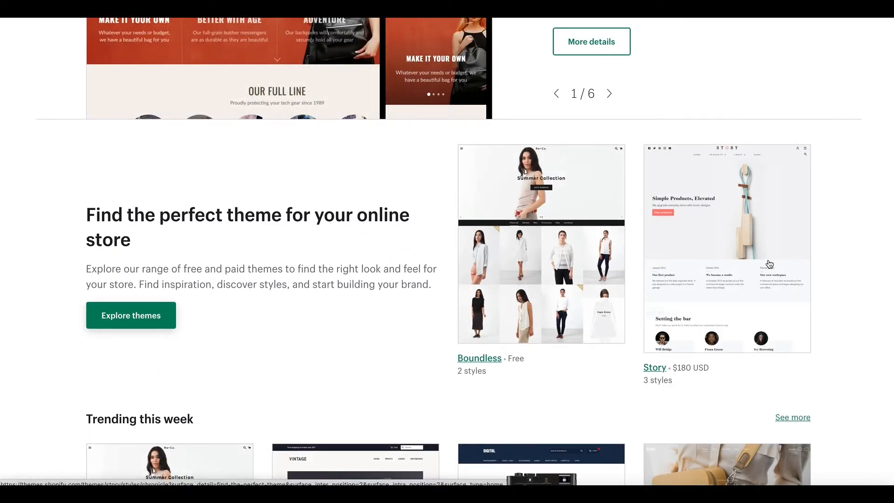
Open the demo of the paid Story theme and examine its timeline, testimonials, product collections and feature sections.
click(654, 367)
click(202, 285)
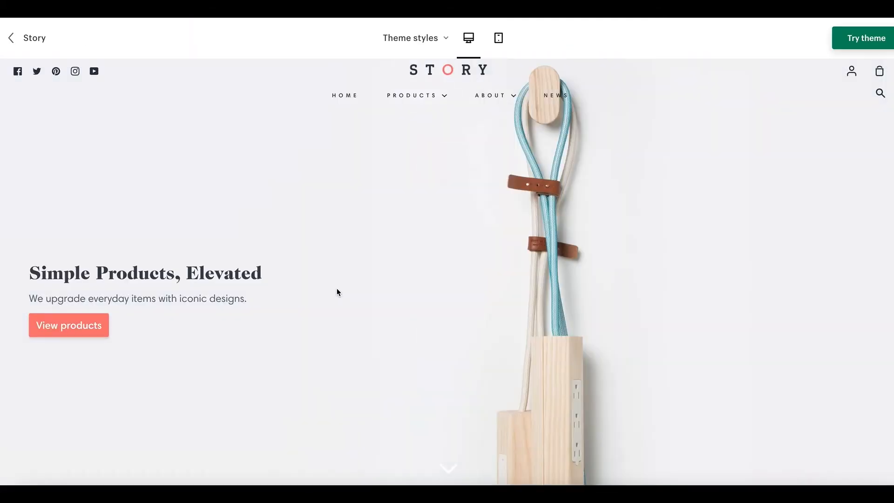
scroll(337, 292, down, 8)
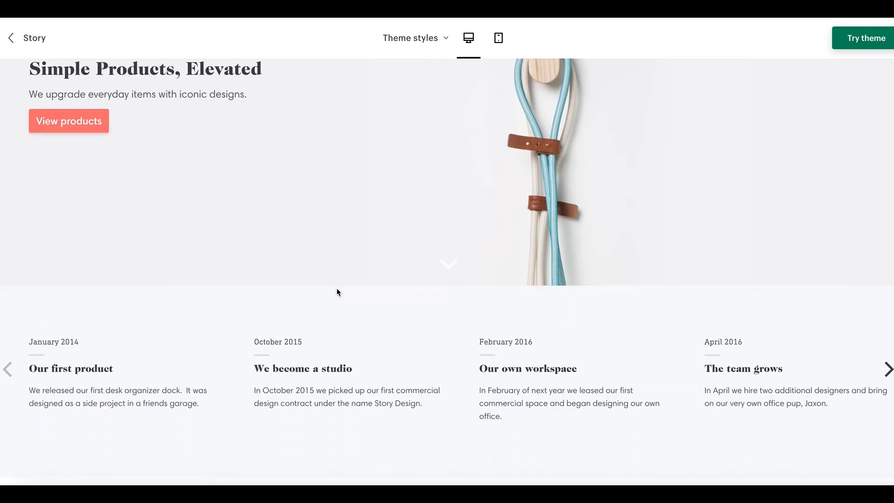
scroll(337, 292, down, 6)
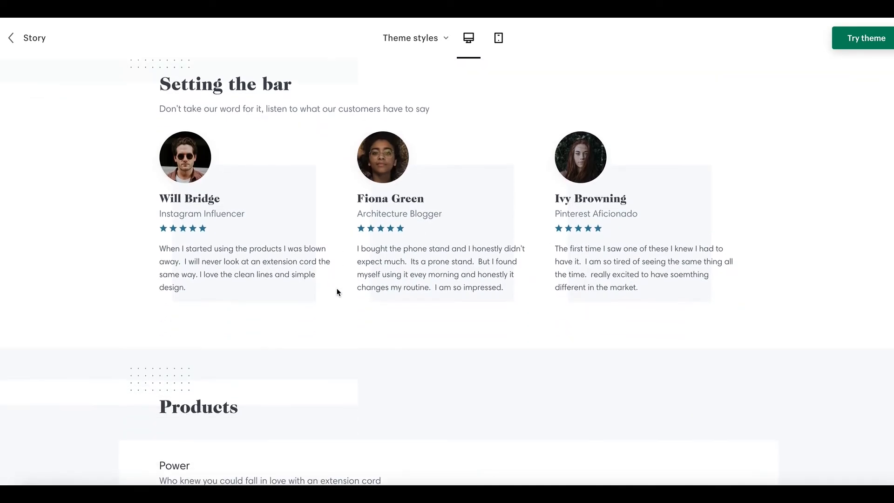
scroll(337, 292, down, 12)
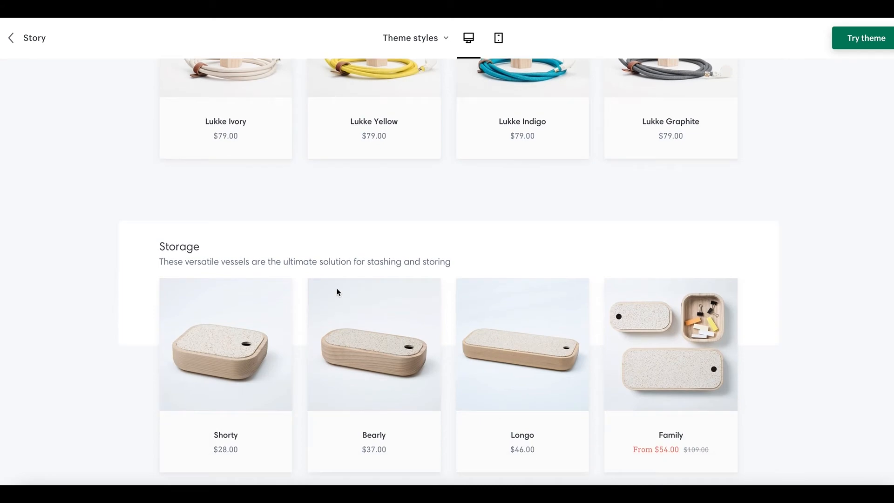
scroll(337, 292, down, 10)
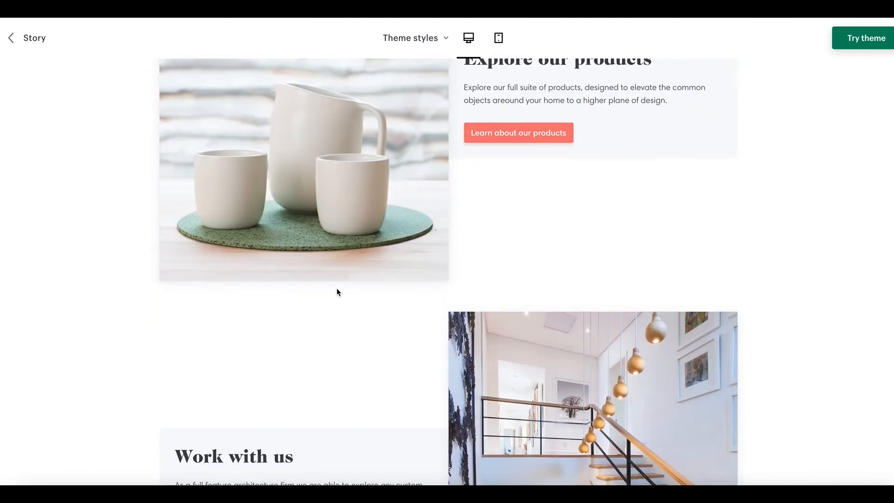
scroll(337, 291, up, 20)
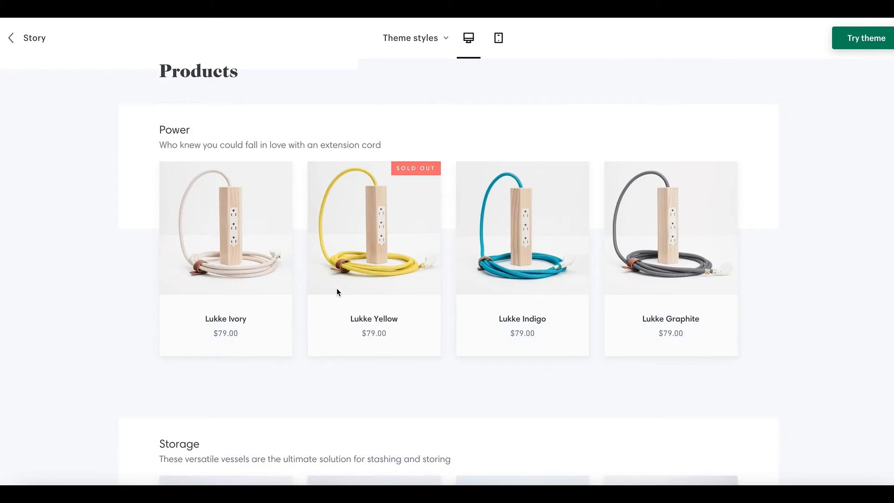
scroll(338, 292, up, 11)
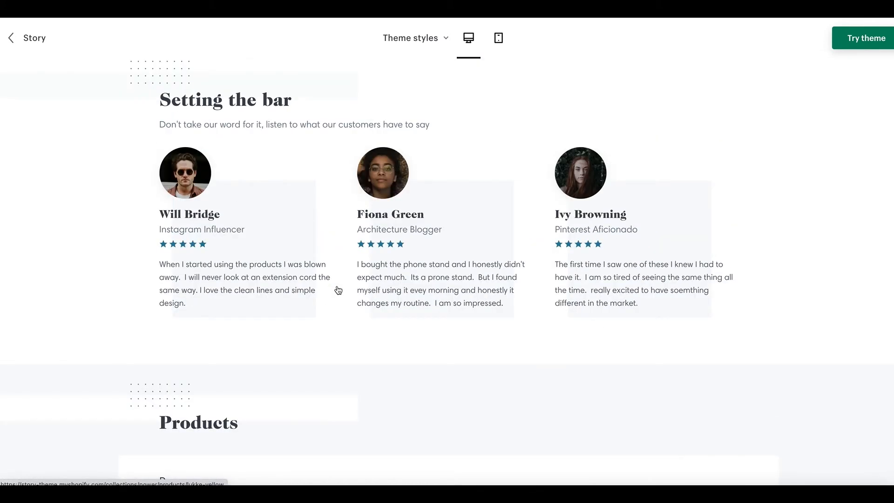
scroll(338, 289, up, 10)
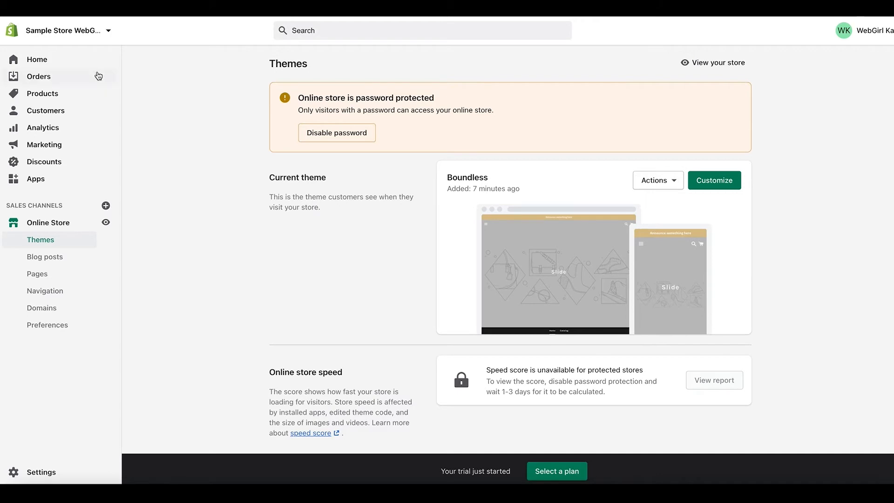
From the store admin's Home page, view where products are added and return to the setup guide.
click(43, 58)
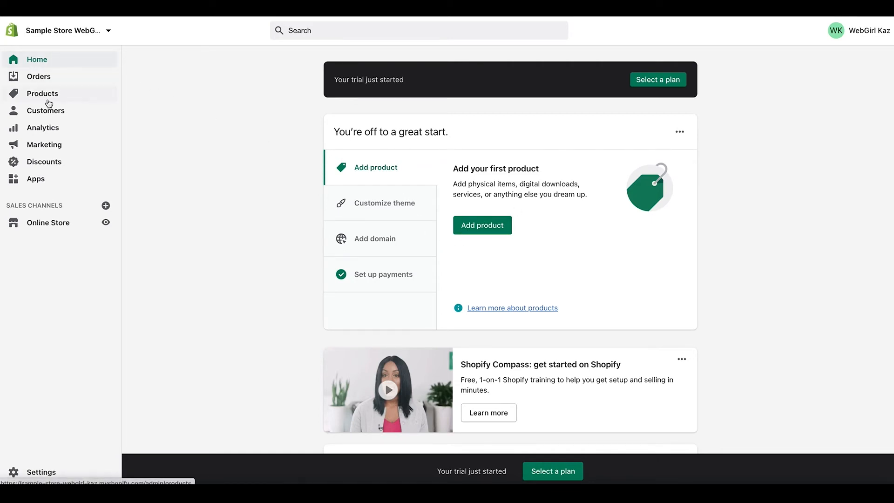
click(44, 94)
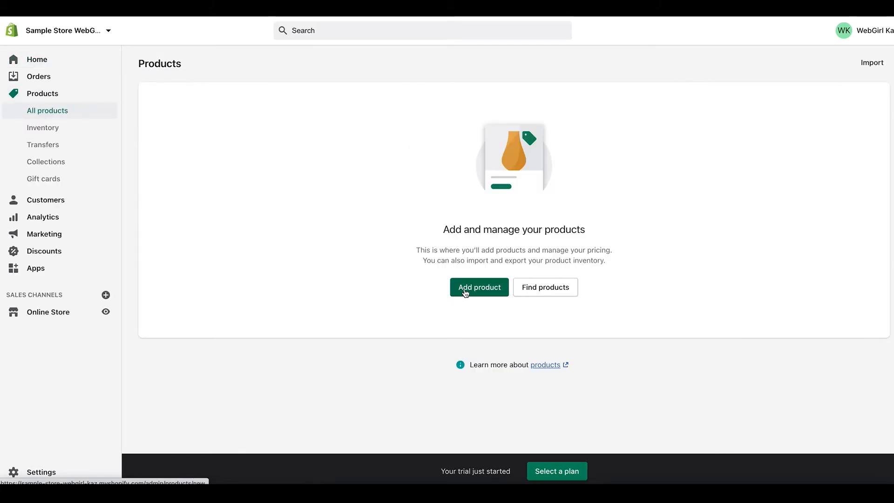
click(50, 61)
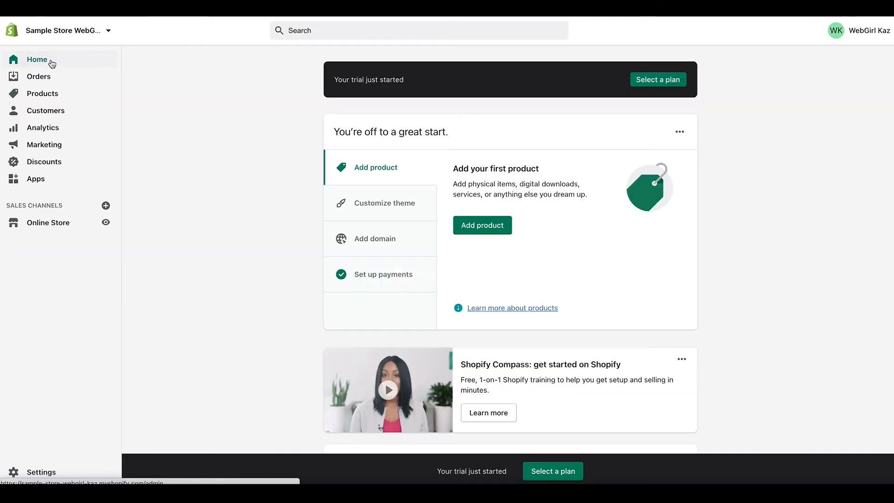
View the setup guide's theme customization task and the online store's current theme, then return to the Home page.
click(366, 205)
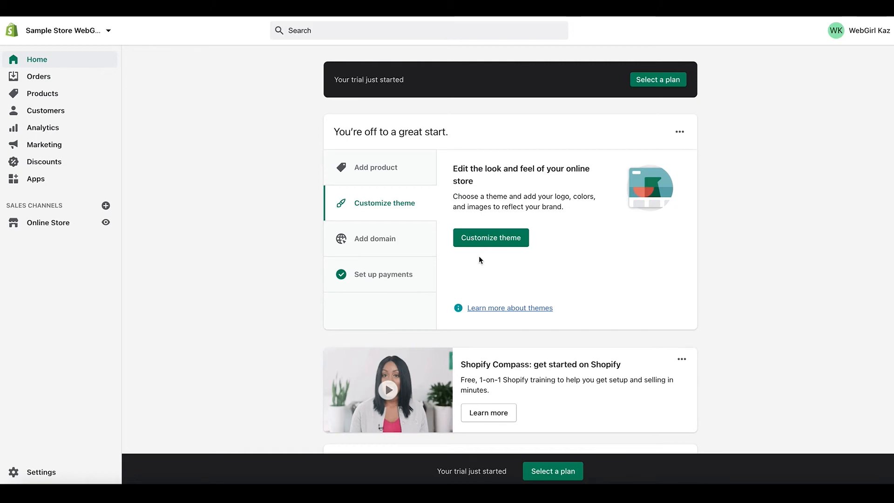
click(47, 224)
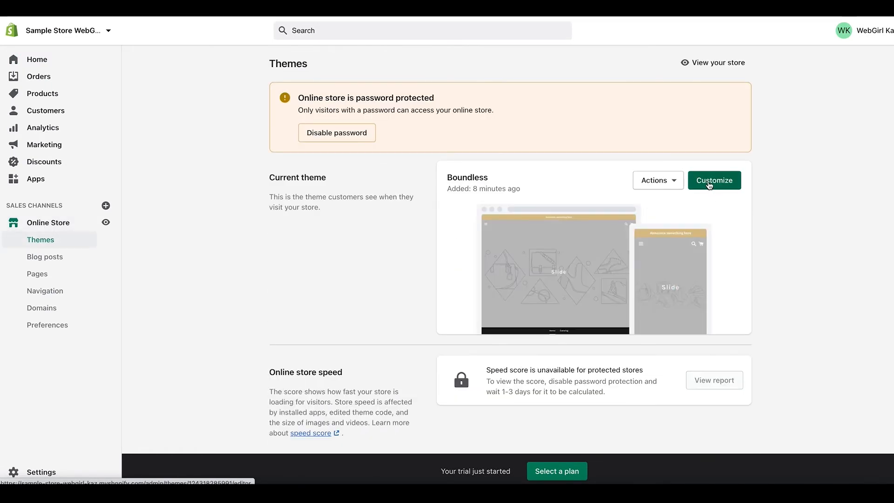
click(37, 59)
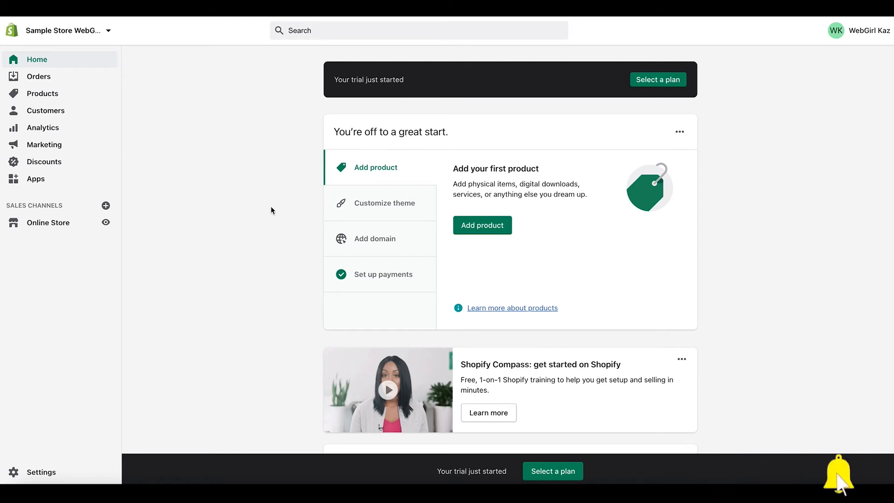
From the setup guide's domain task, open the form for connecting an existing domain and view its empty domain field.
click(365, 242)
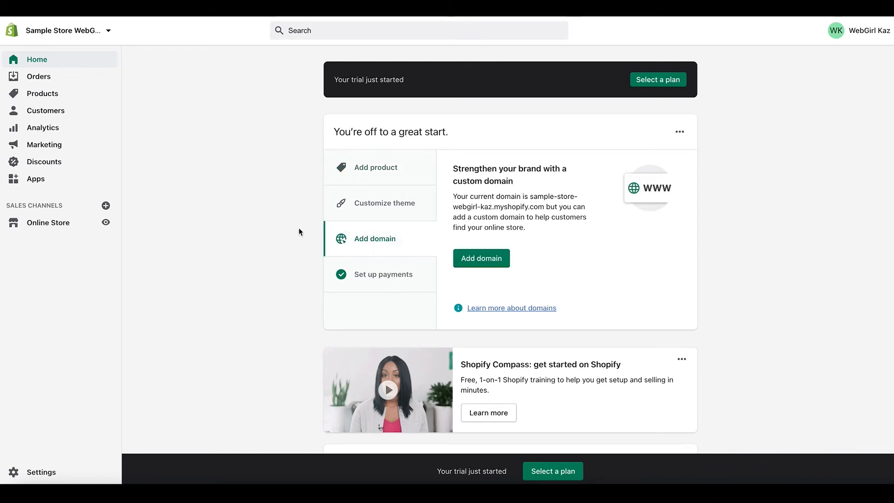
click(481, 260)
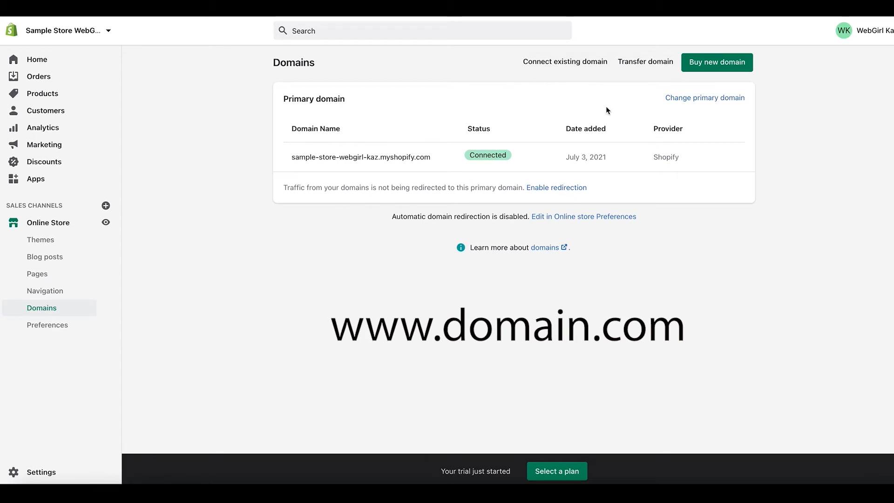
click(573, 65)
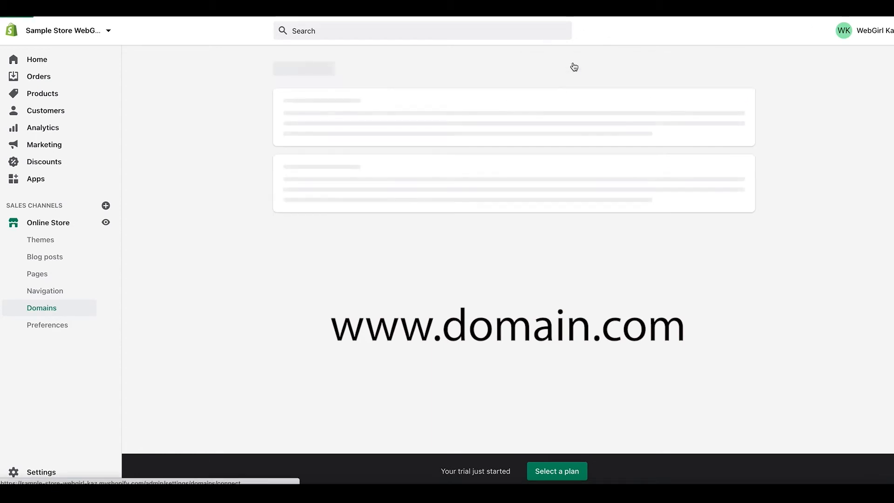
click(462, 123)
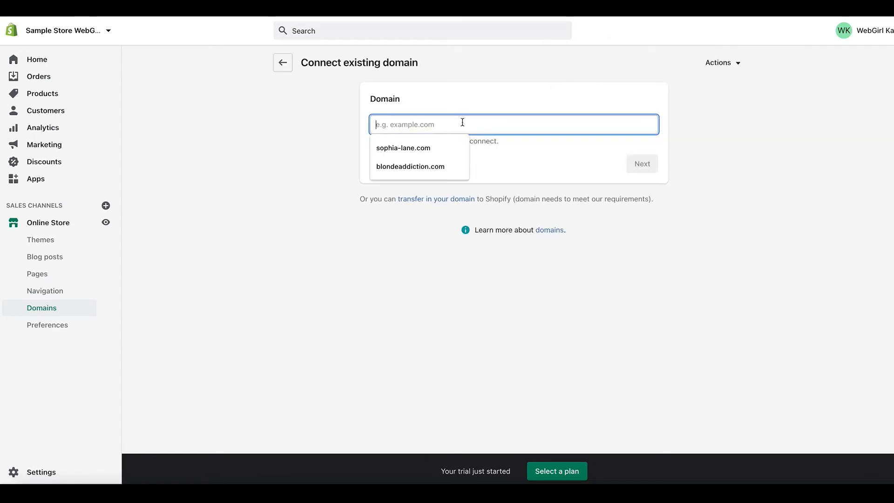
click(481, 92)
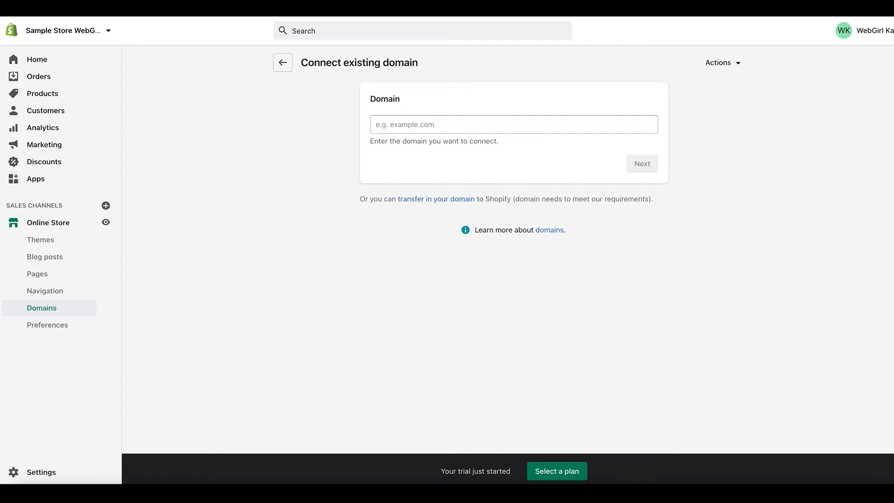
click(61, 1)
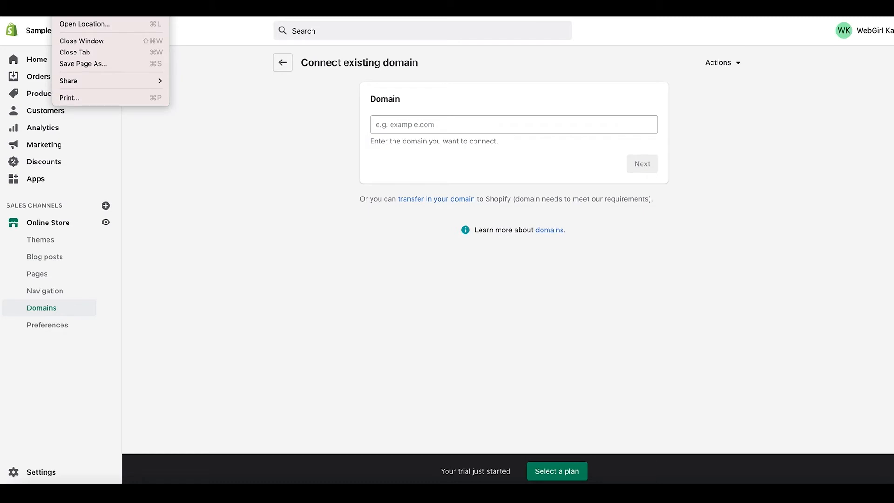
click(83, 1)
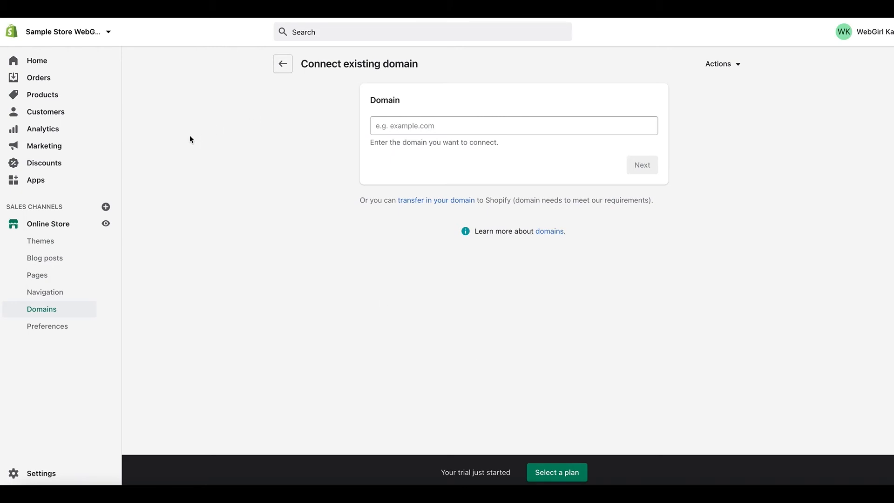
View the Customers page, the Analytics overview dashboard, the Reports page and Live View.
click(51, 114)
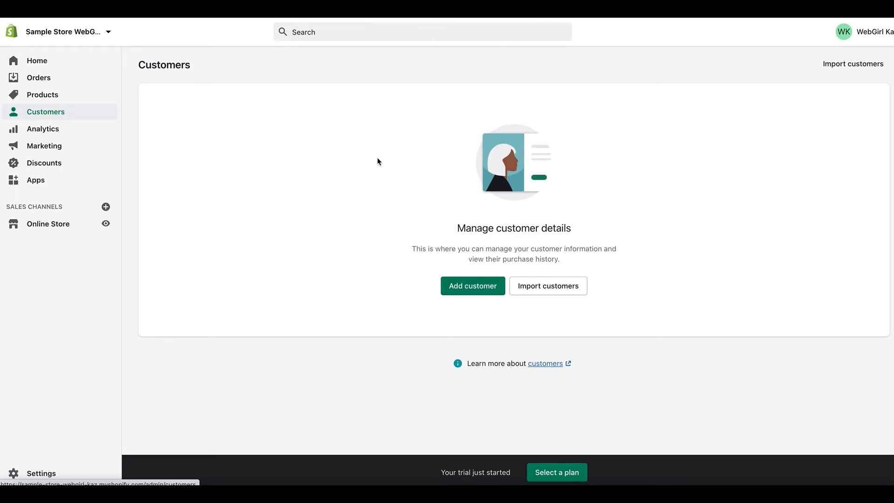
click(56, 128)
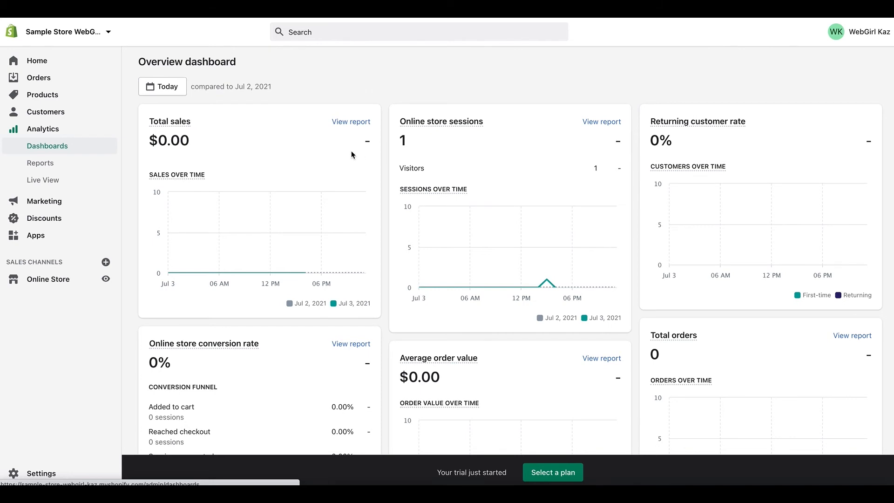
click(46, 163)
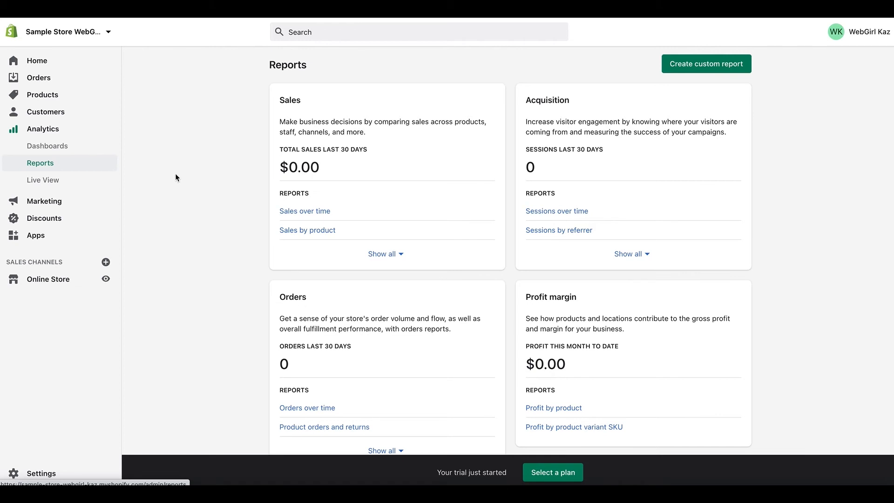
click(47, 183)
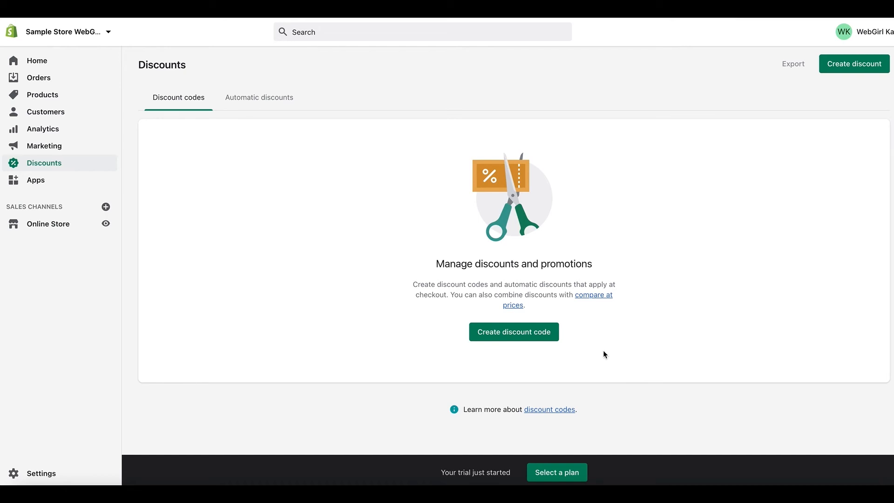
Create a percentage discount code named 4thofjuly10 with a discount value of 10%.
click(528, 339)
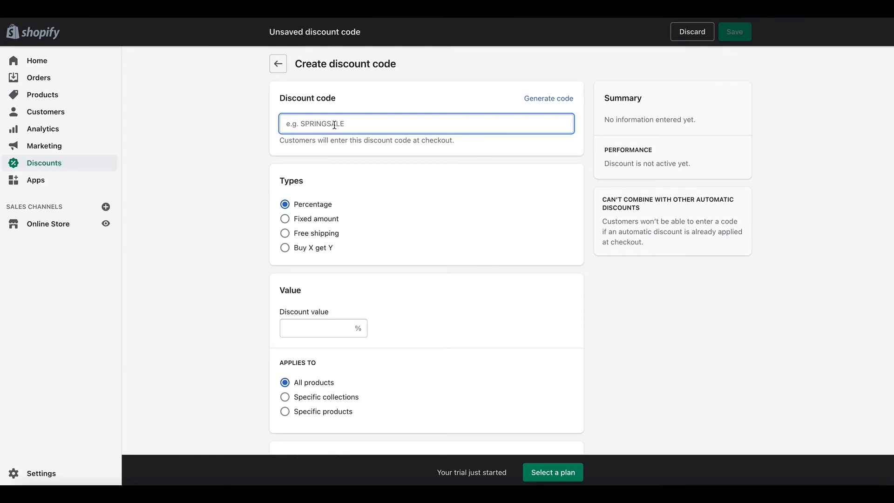
text(4th)
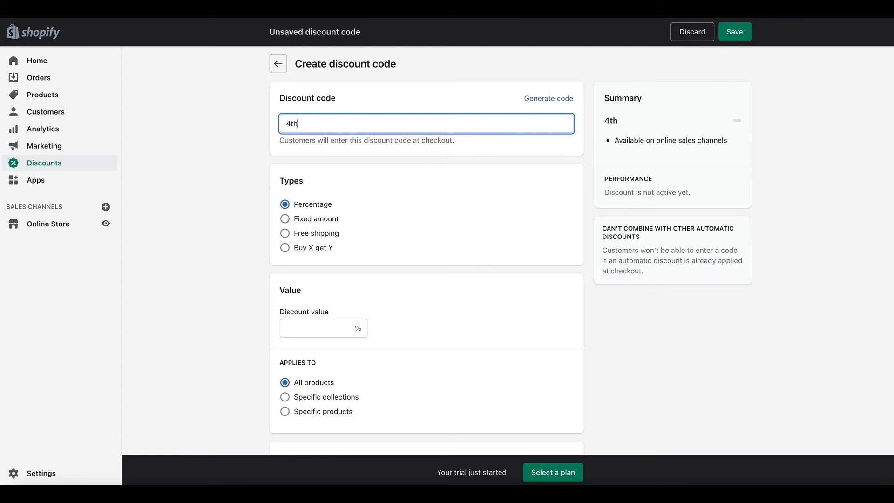
text(ofjuly10)
click(298, 331)
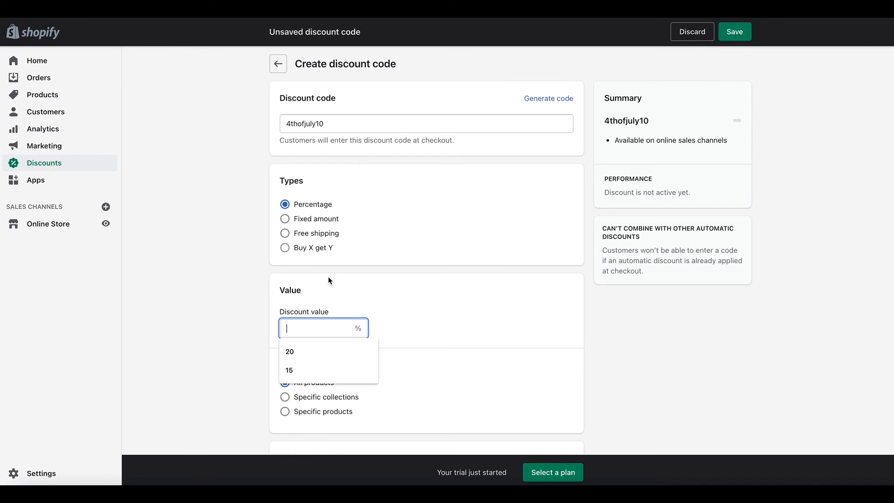
text(10)
click(430, 302)
Give the discount code an end date of 2021-07-05 and save it.
scroll(429, 303, down, 9)
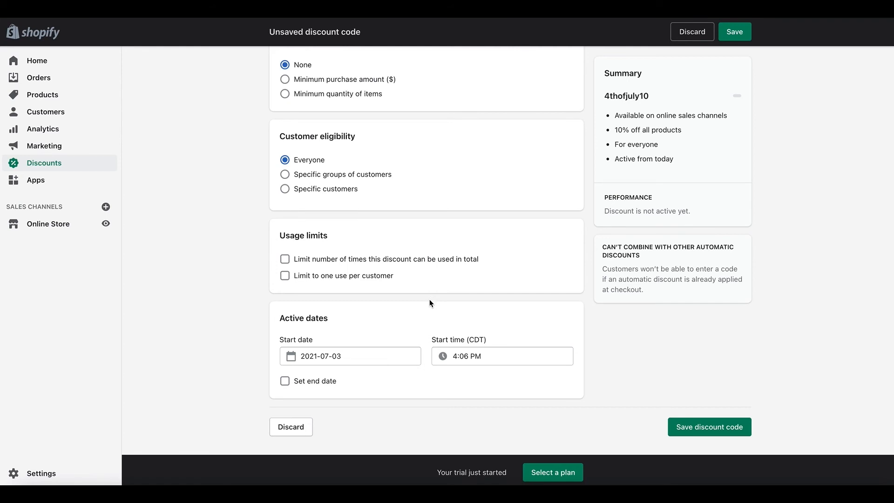
click(285, 381)
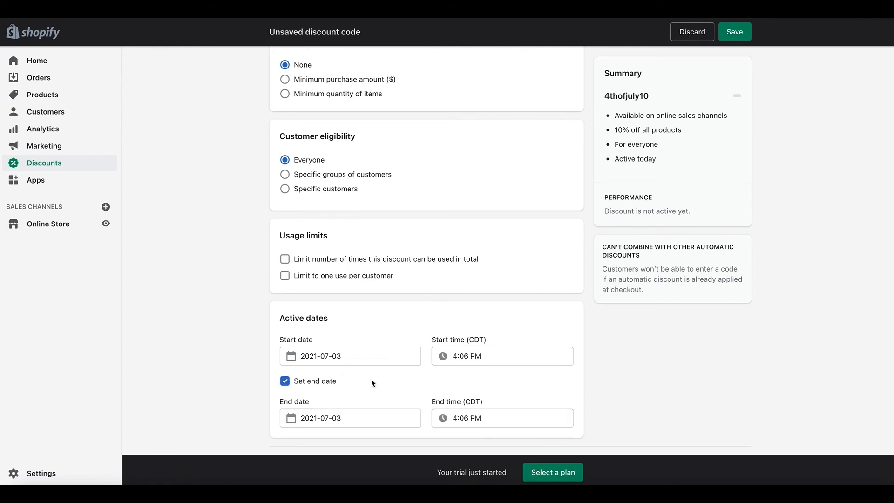
click(334, 418)
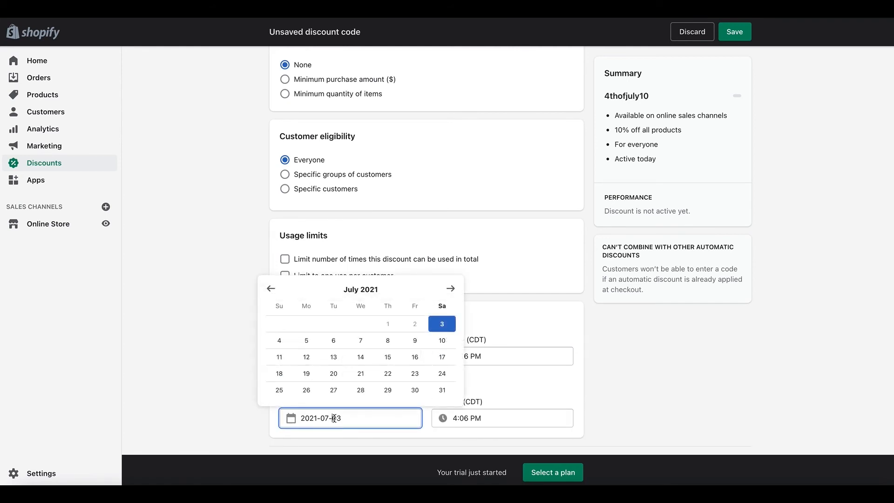
click(308, 342)
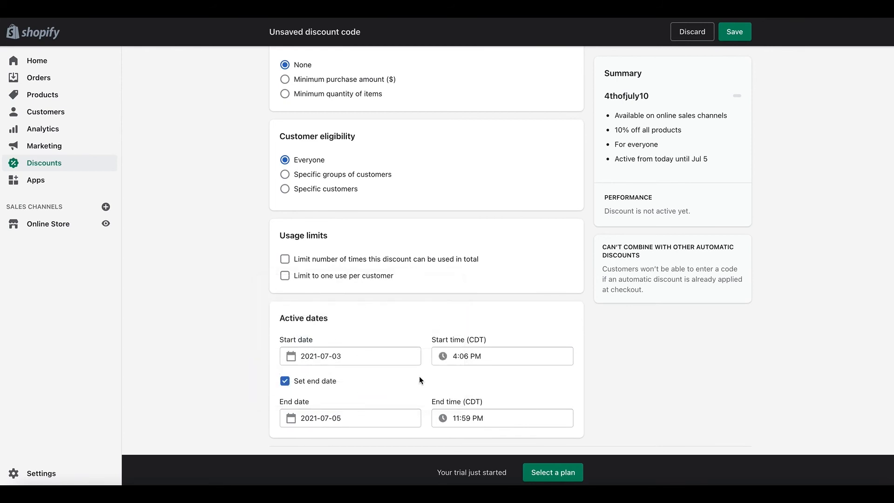
scroll(419, 378, down, 1)
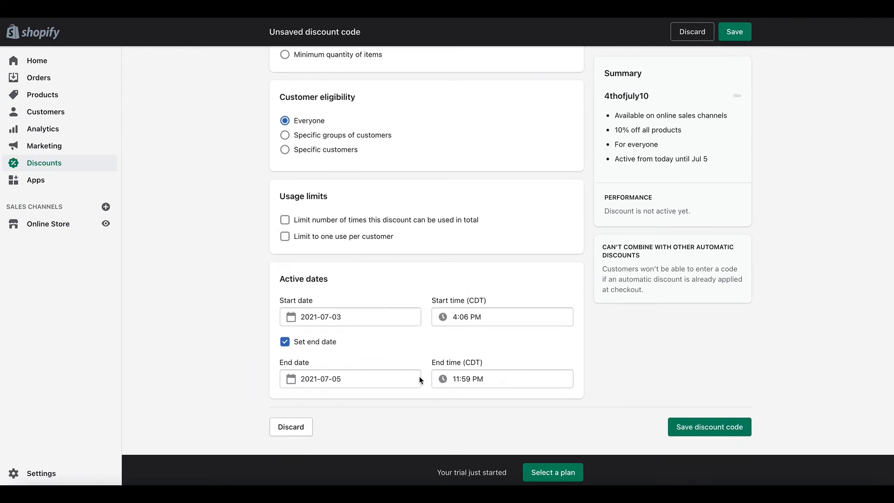
click(700, 428)
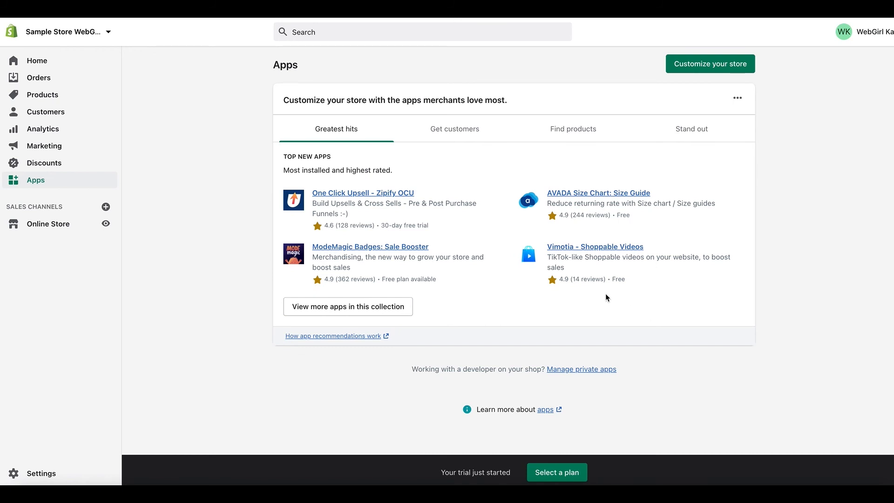
Open the full Top new apps collection in the Shopify App Store and examine the listed apps.
click(400, 307)
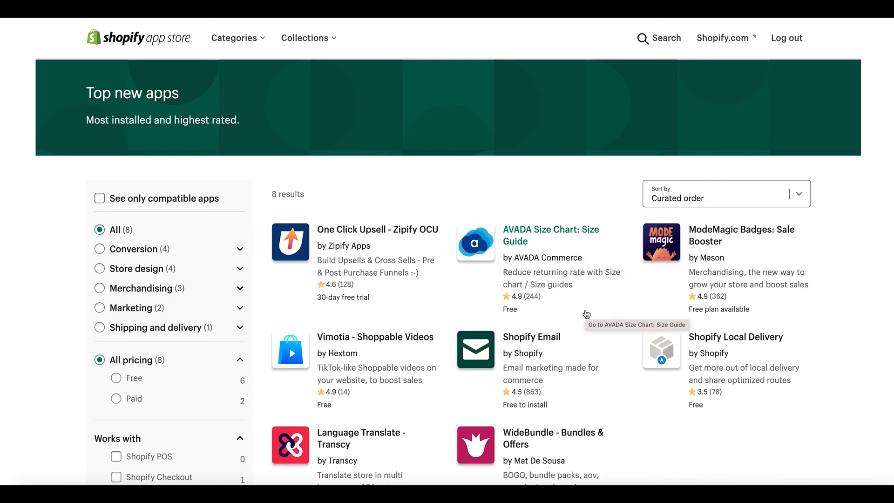
scroll(585, 313, down, 5)
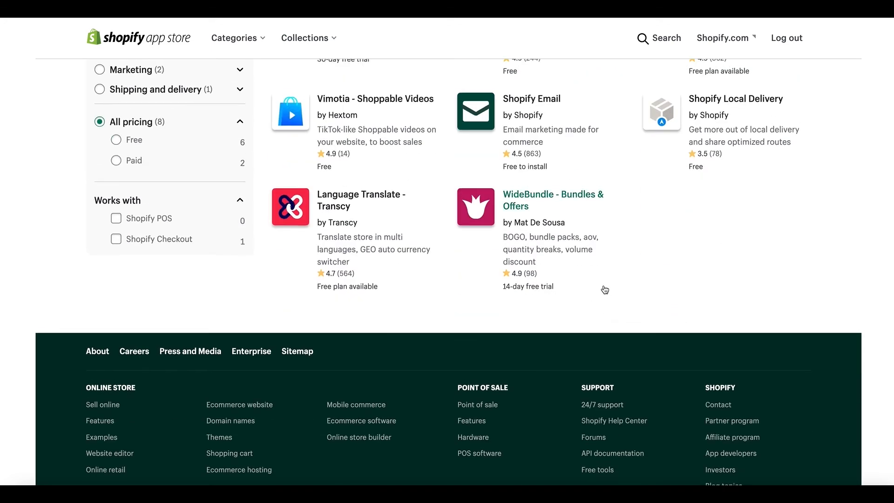
scroll(604, 290, up, 2)
scroll(604, 290, up, 3)
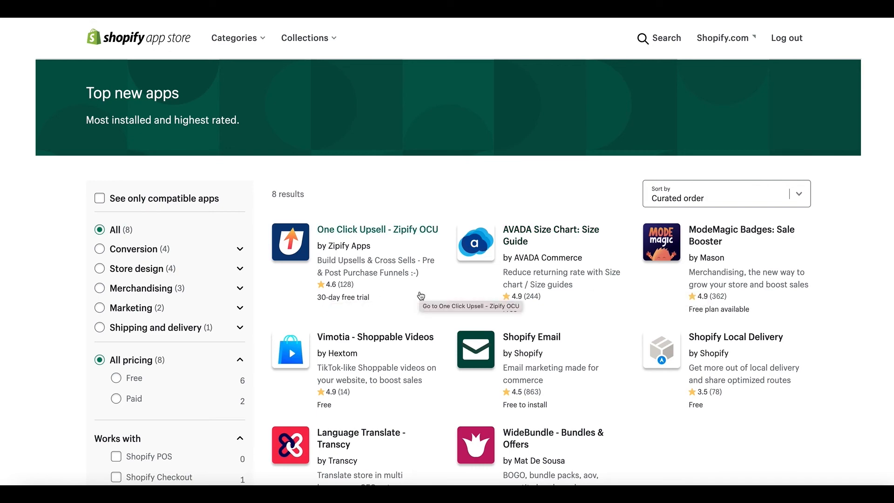
scroll(421, 295, down, 4)
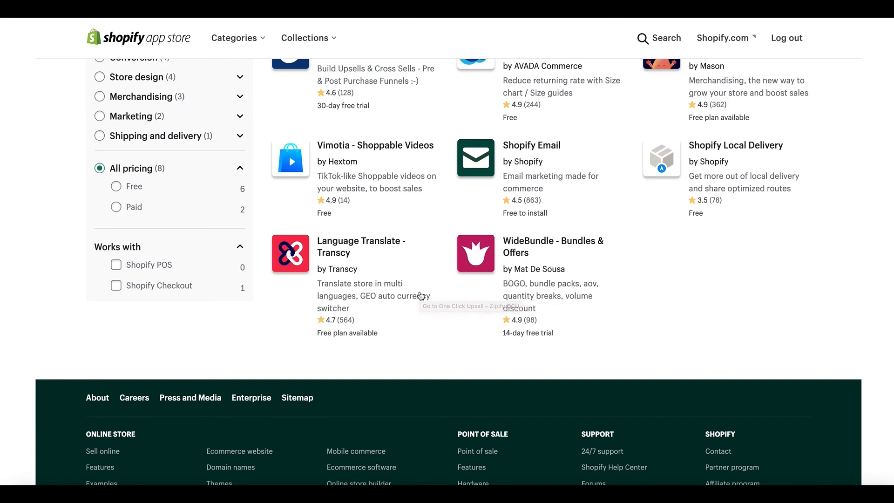
scroll(425, 295, down, 3)
scroll(424, 294, up, 7)
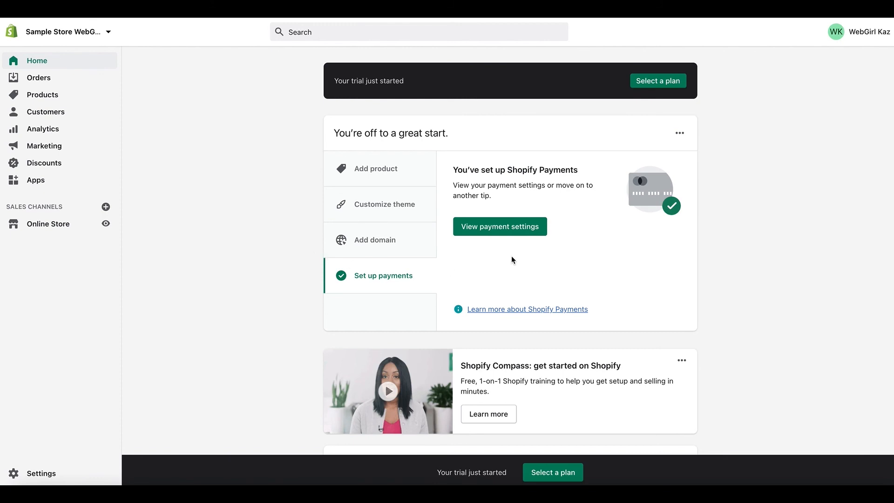
Open the store's payment settings and review Shopify Payments, PayPal, Amazon Pay, third-party, alternative and manual payment options.
click(496, 231)
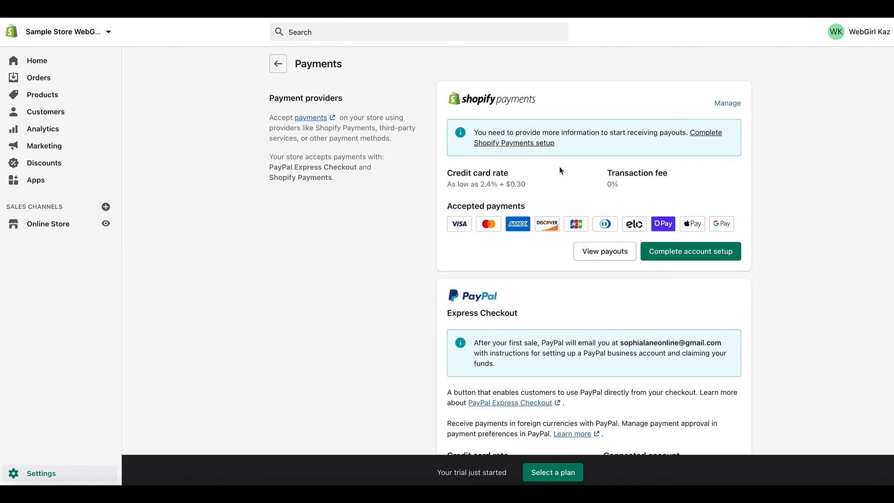
scroll(565, 180, down, 3)
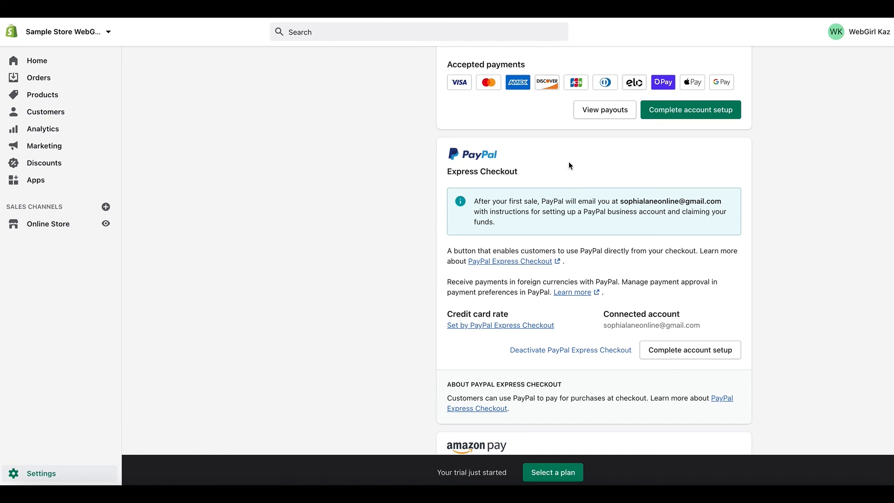
scroll(569, 163, down, 1)
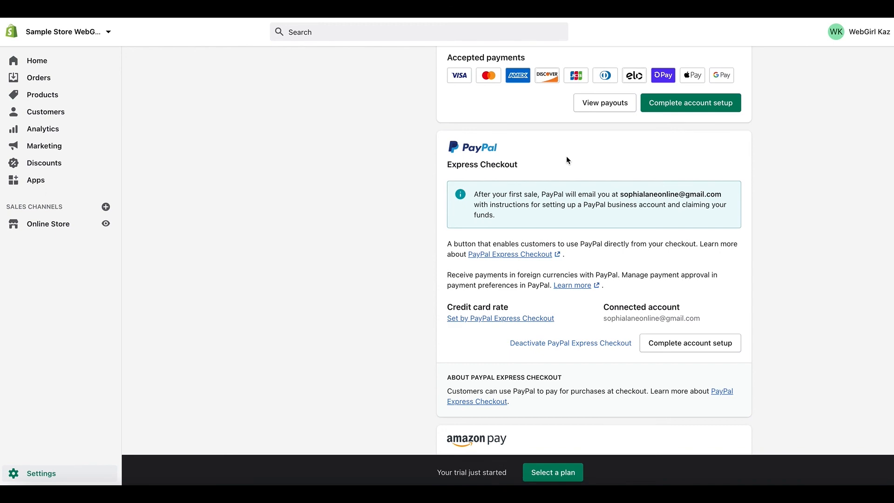
scroll(567, 162, down, 8)
scroll(565, 162, up, 2)
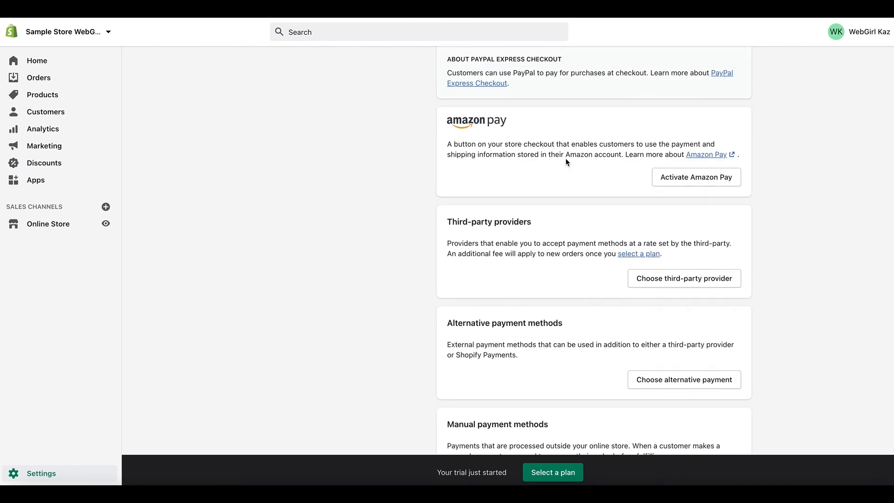
scroll(548, 297, down, 3)
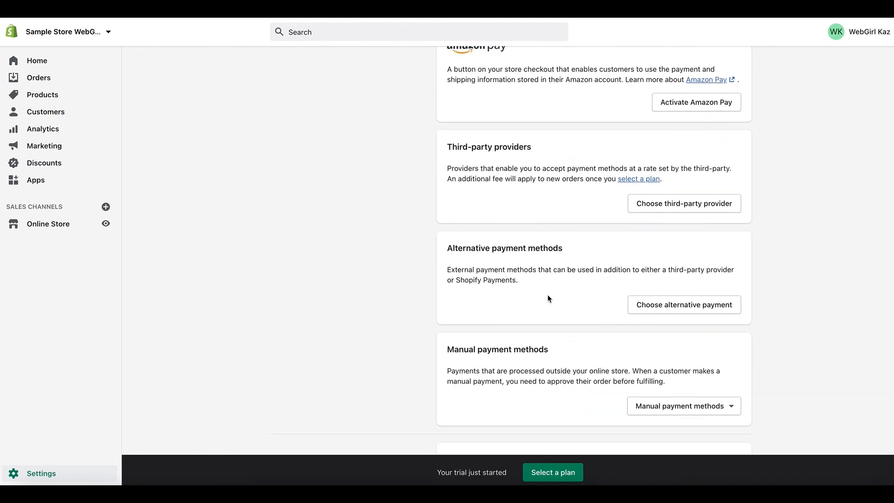
scroll(548, 299, down, 2)
scroll(548, 298, up, 20)
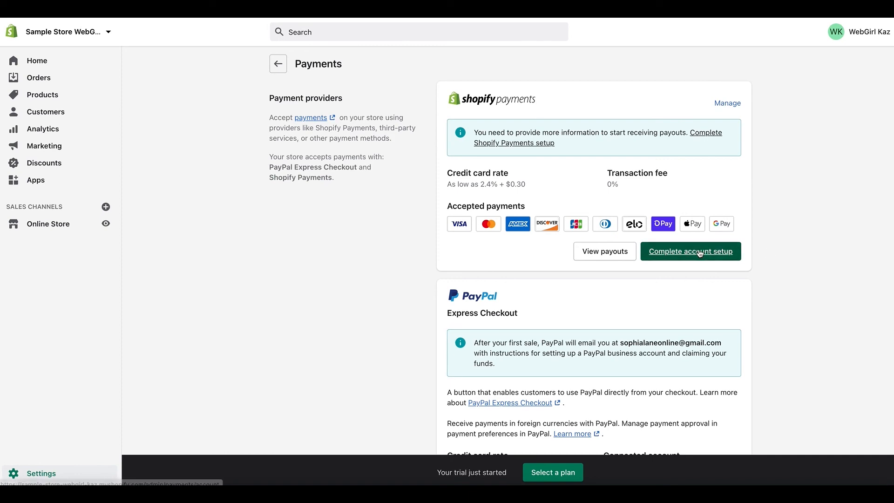
Open the Shopify Payments account setup and review its business, billing statement, banking and terms sections.
click(717, 251)
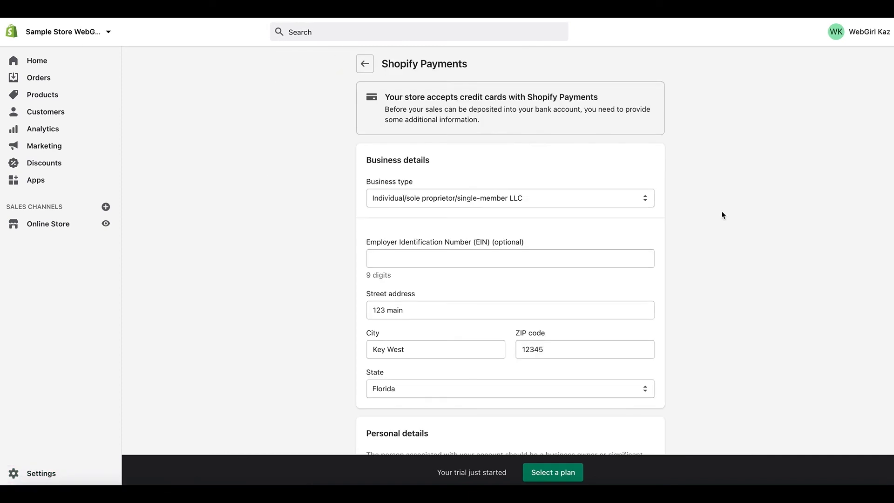
scroll(722, 213, down, 6)
scroll(719, 214, down, 10)
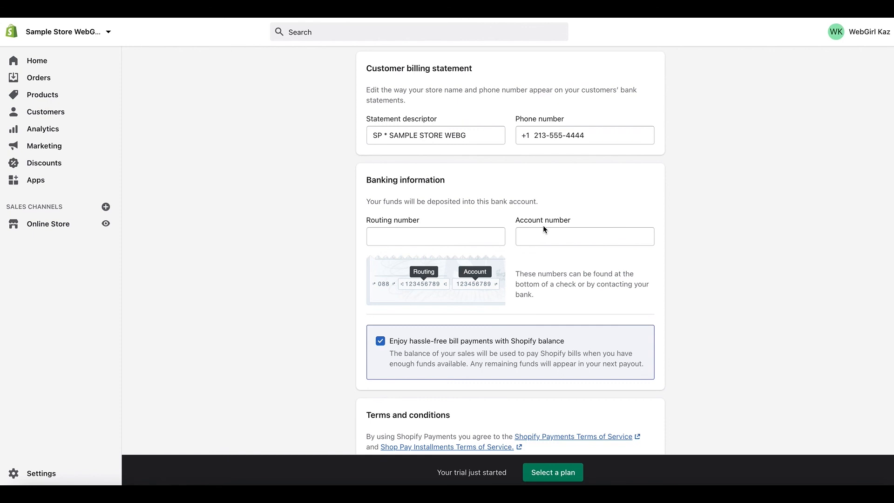
scroll(545, 269, down, 1)
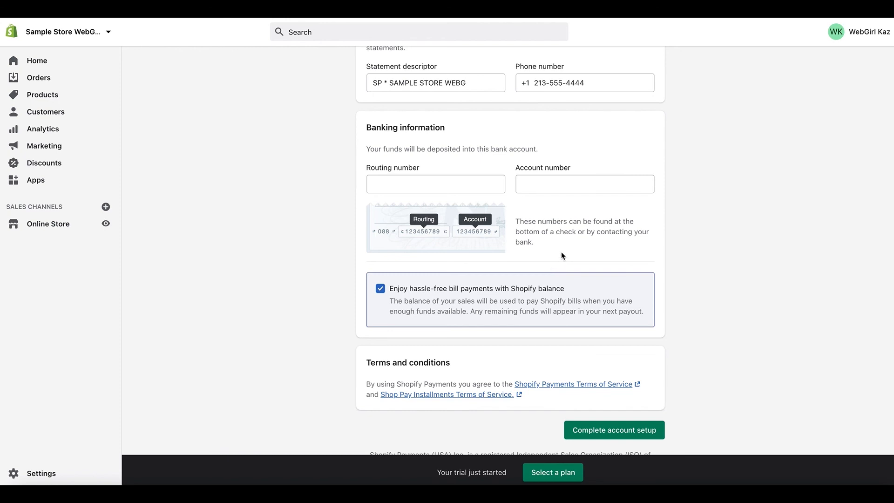
scroll(562, 254, down, 1)
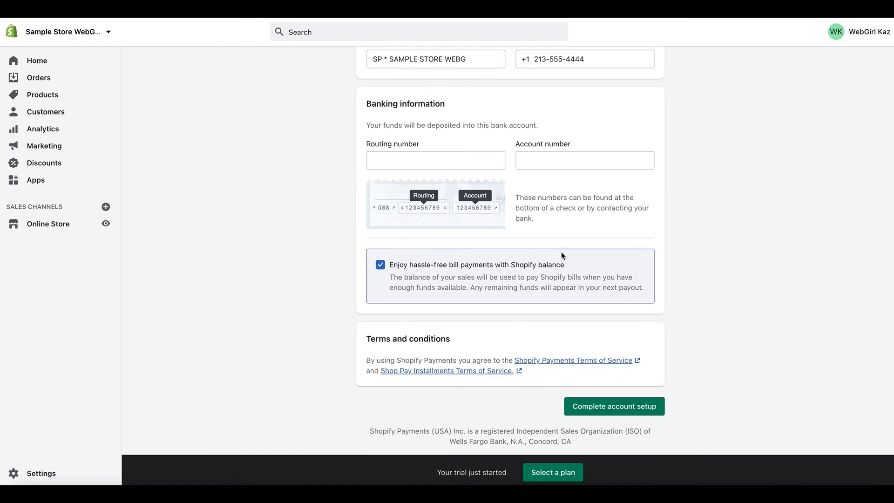